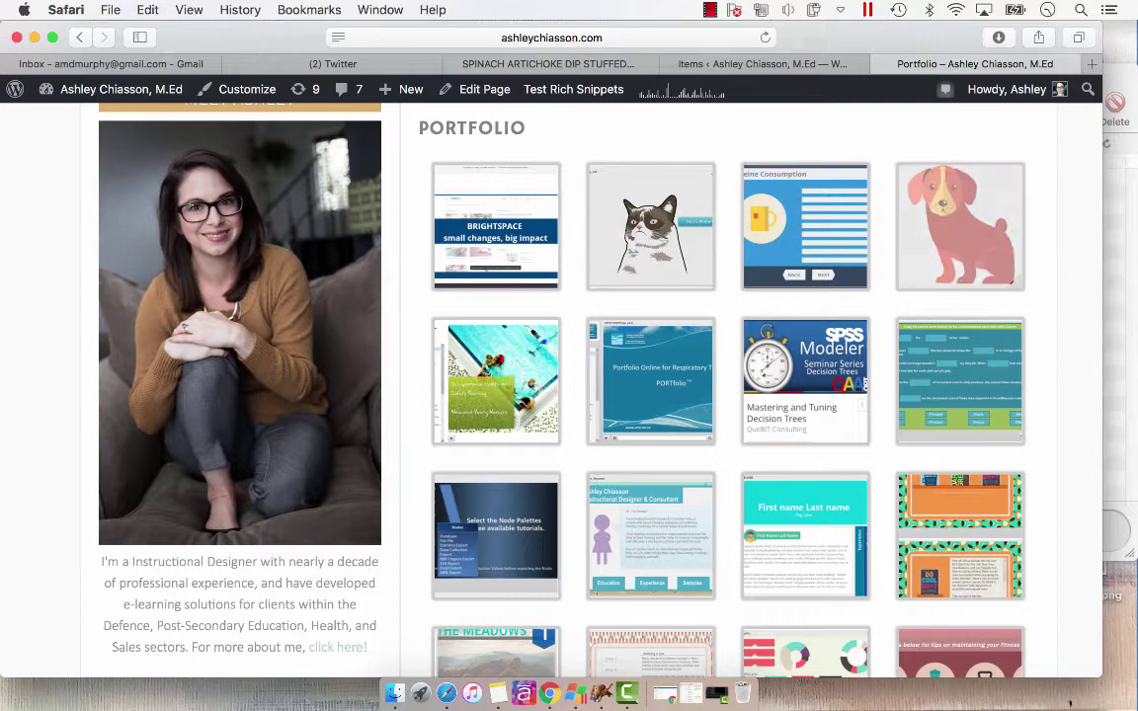
# View the "Flatten Up Your Course Design Skills" portfolio entry, including its description and interaction link, and close it
pyautogui.click(805, 225)
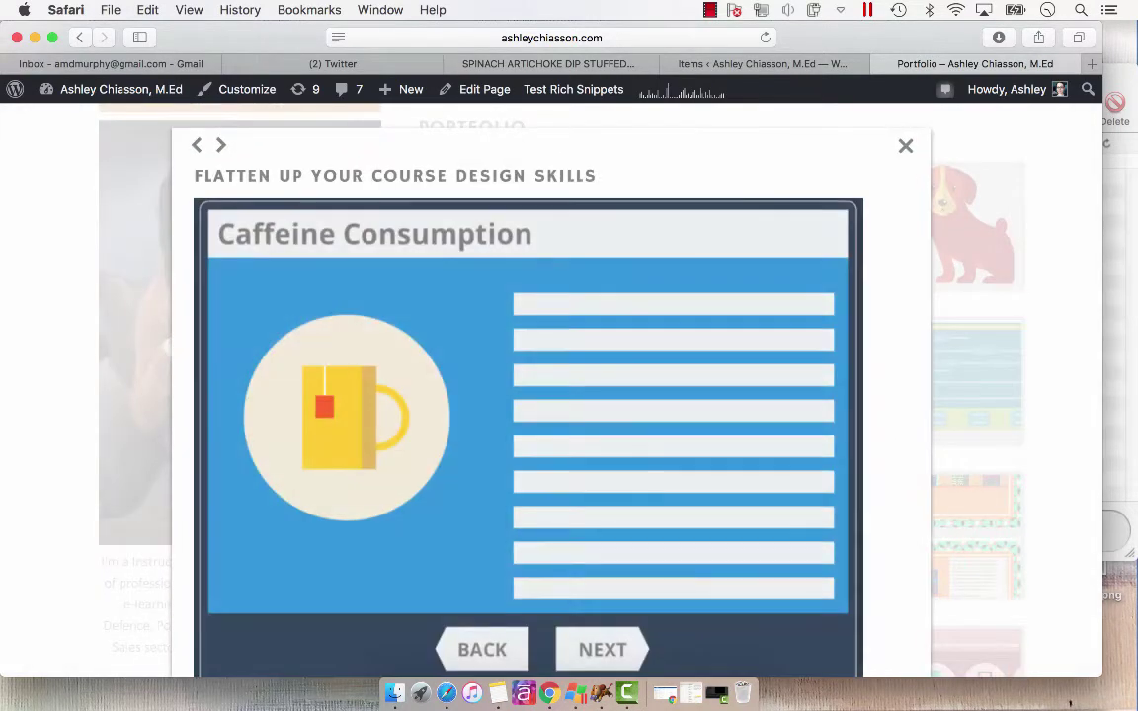
pyautogui.scroll(-3, 551, 395)
pyautogui.scroll(-5, 551, 395)
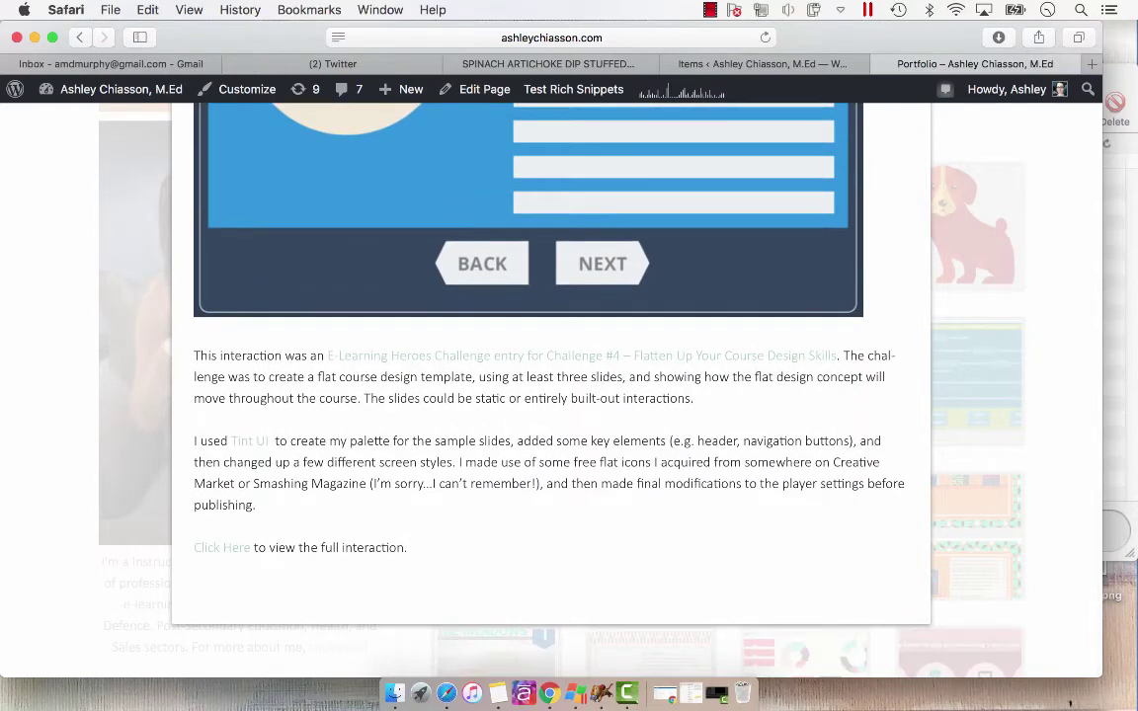
pyautogui.scroll(8, 551, 395)
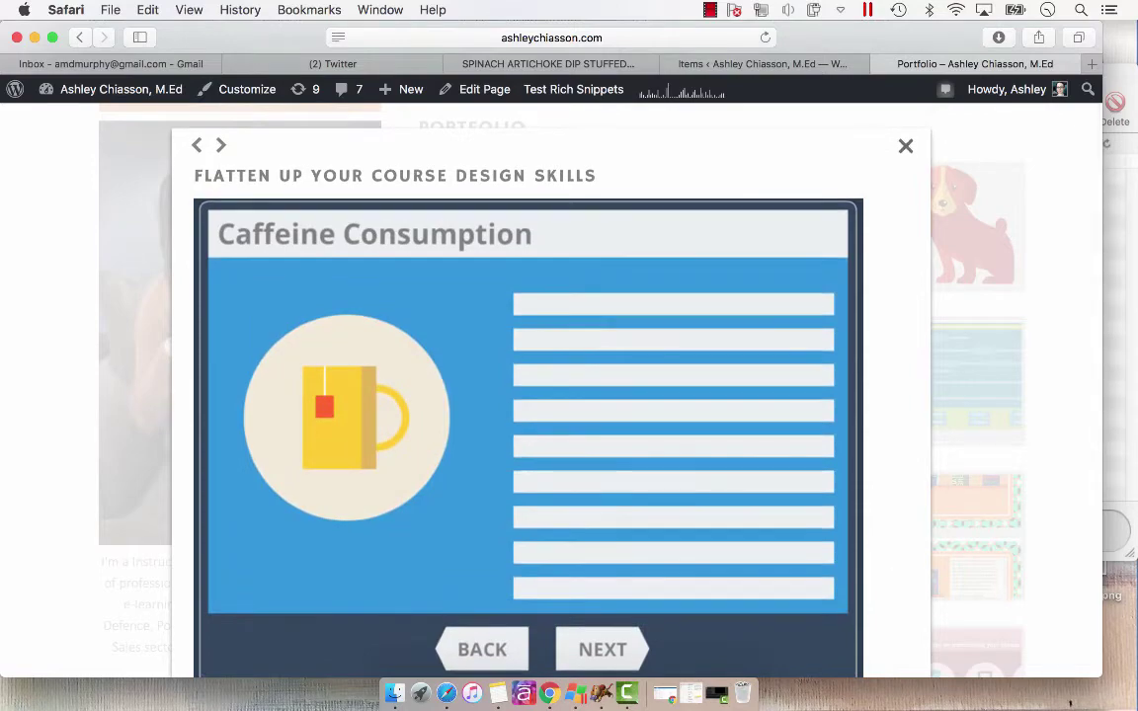
pyautogui.press('Escape')
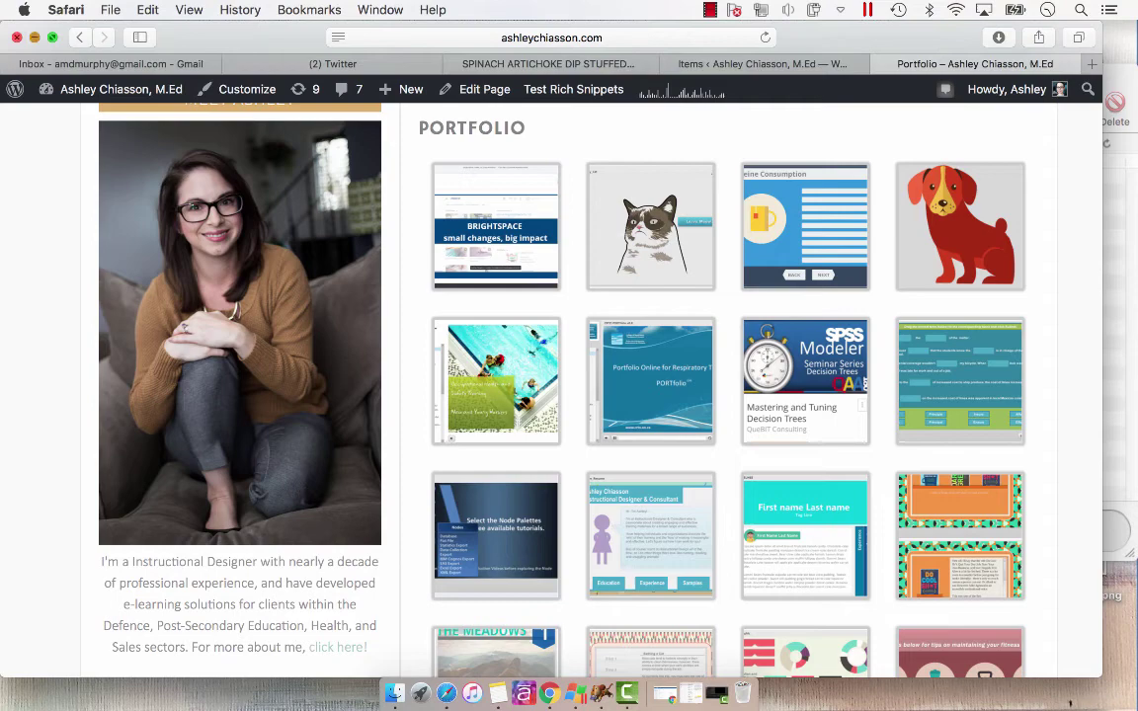
# Upload the contents of the "Getting Things Done - Storyline output" folder from Finder's Documents to the server's GetIt folder
pyautogui.click(35, 37)
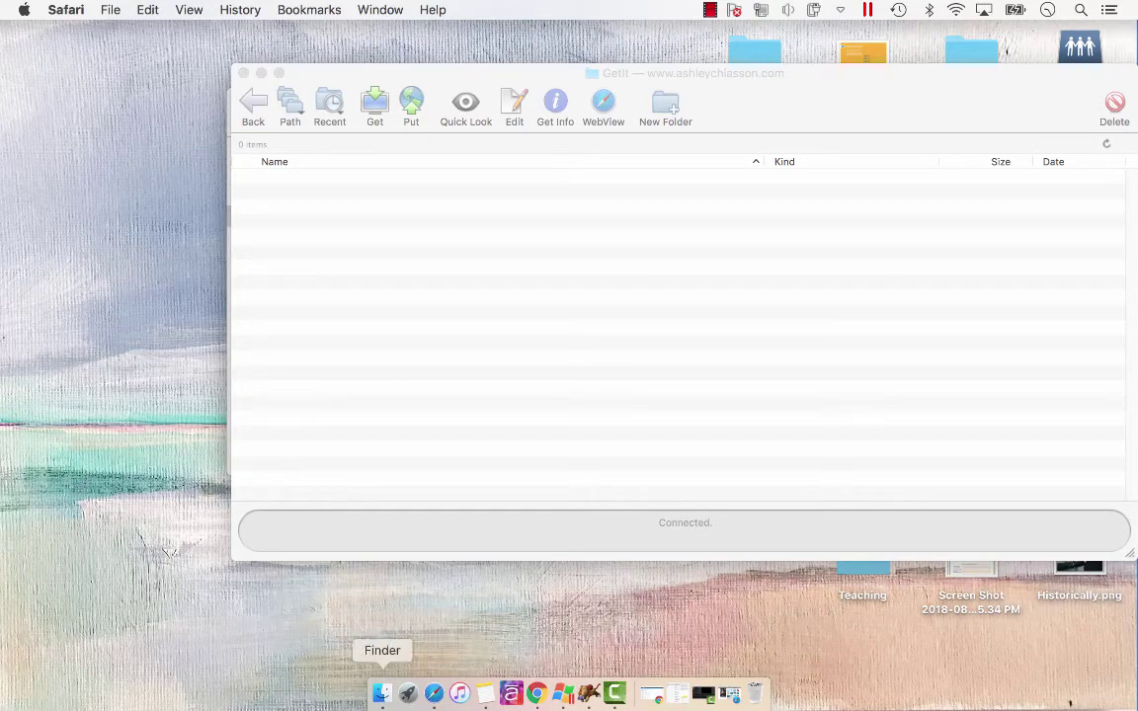
pyautogui.click(381, 693)
pyautogui.click(293, 263)
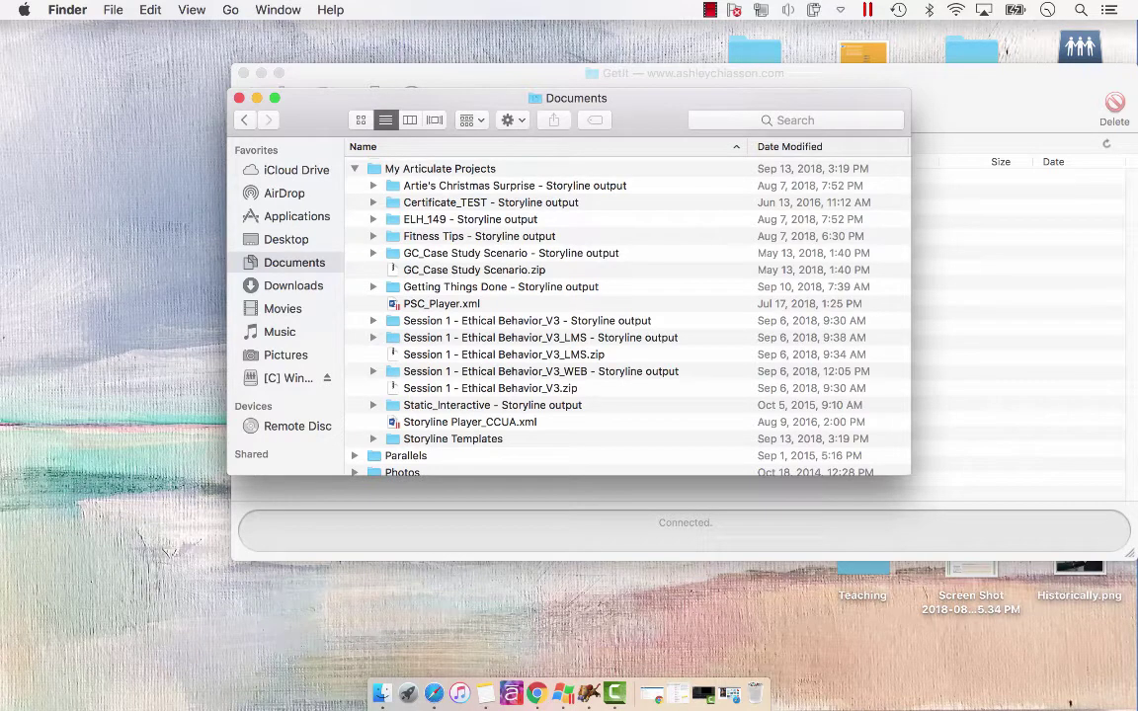
pyautogui.doubleClick(501, 286)
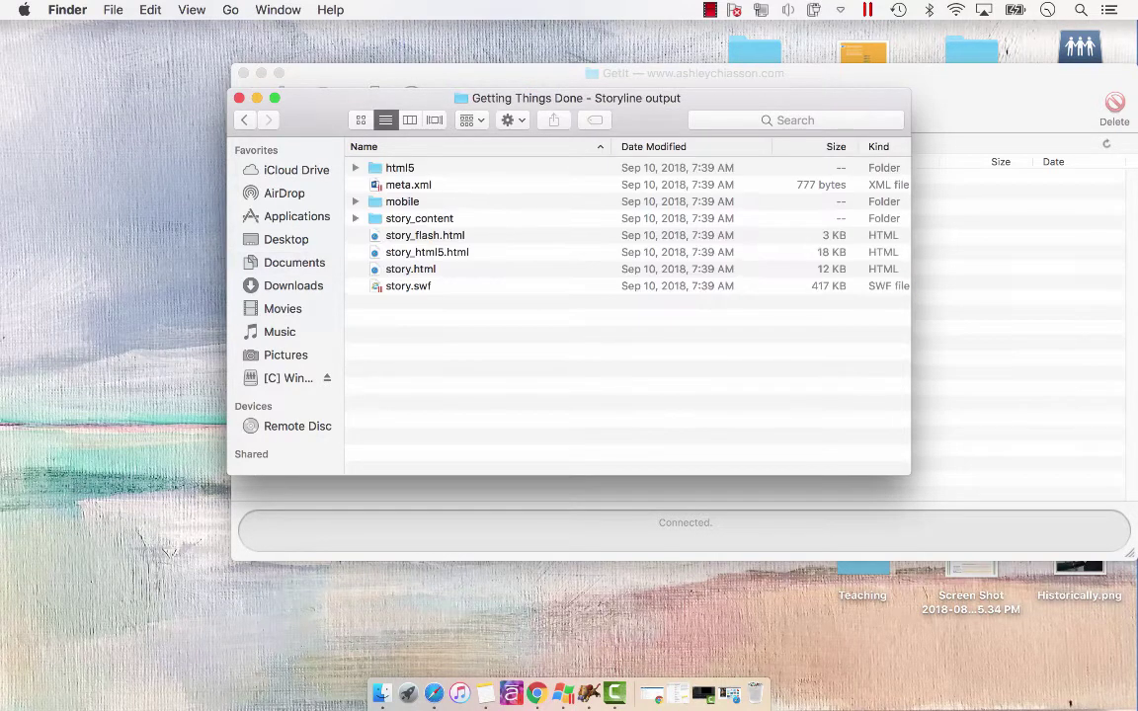
pyautogui.moveTo(501, 304); pyautogui.dragTo(1061, 314)
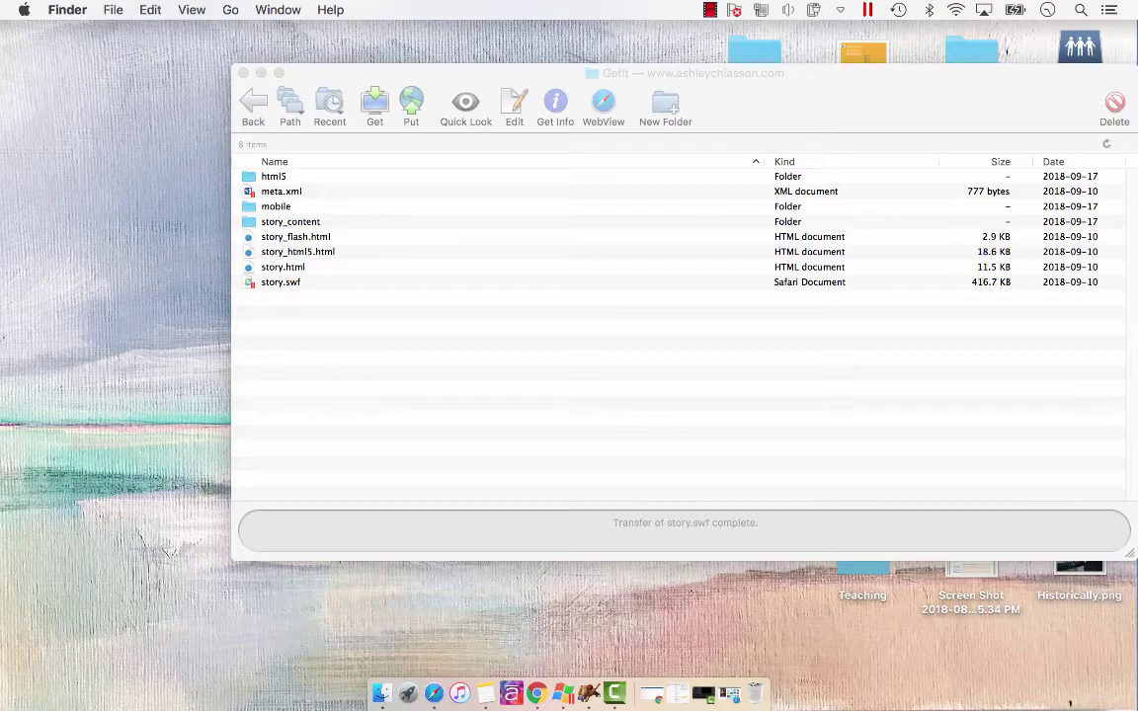
# In Safari, load /Samples/GetIt/story_html5.html from the portfolio site in a new tab and capture a screenshot of the interaction player
pyautogui.click(434, 693)
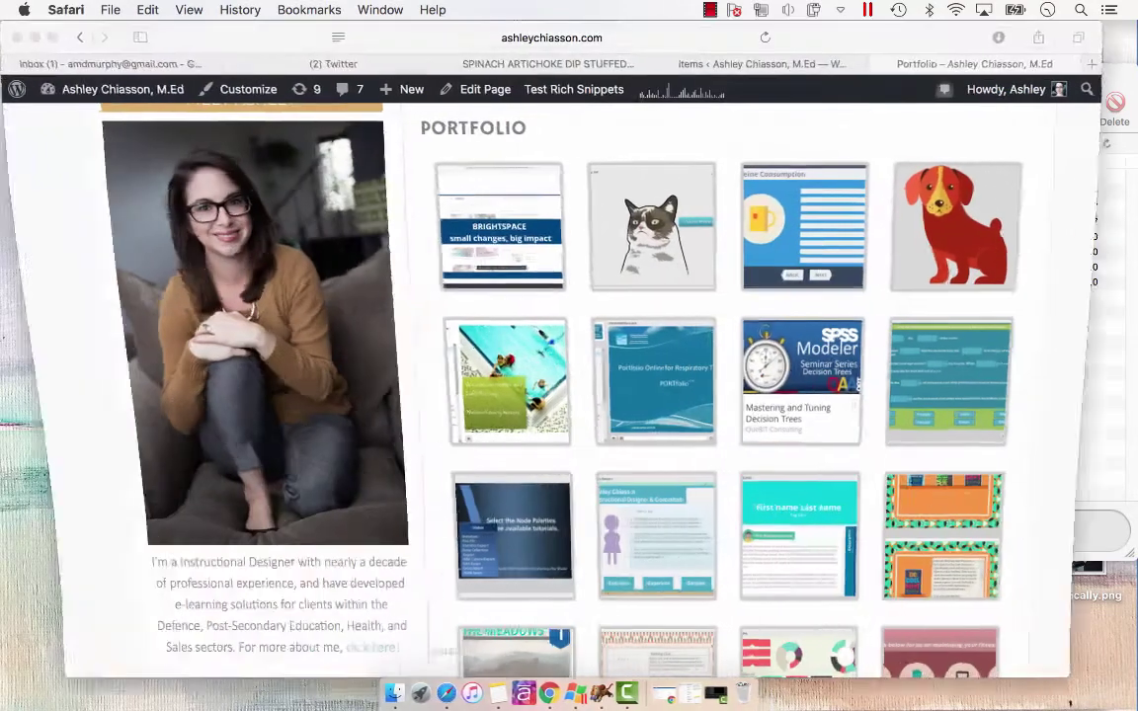
pyautogui.press('super+t')
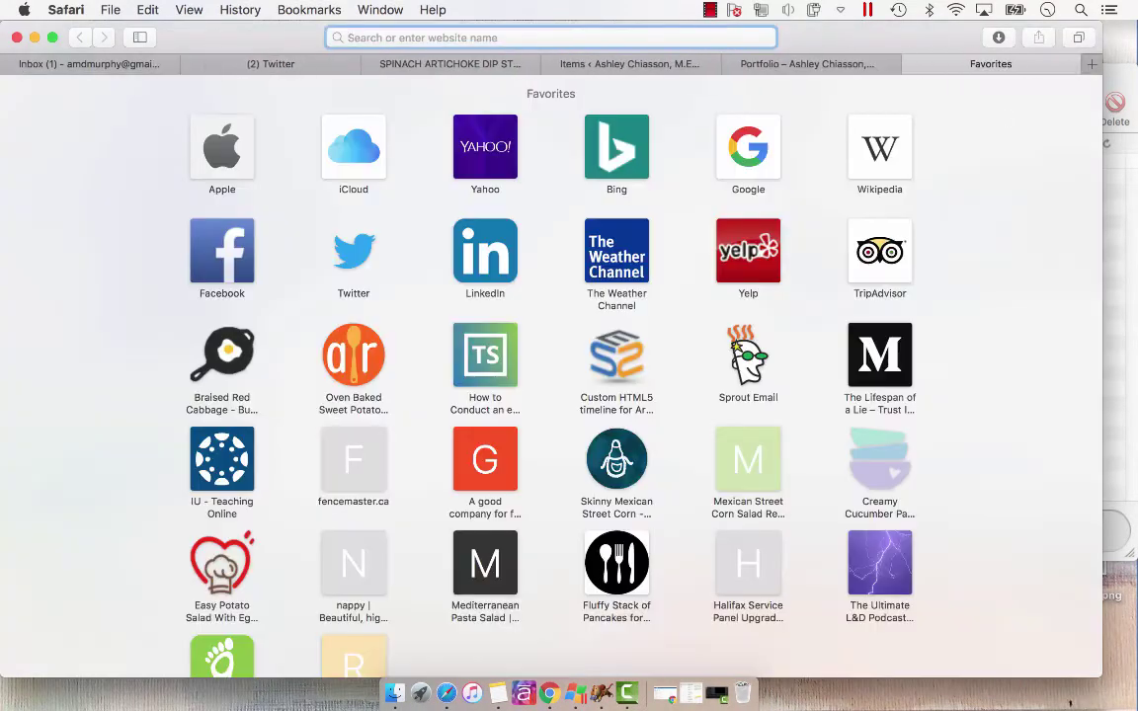
pyautogui.write('ashleychiasson.com')
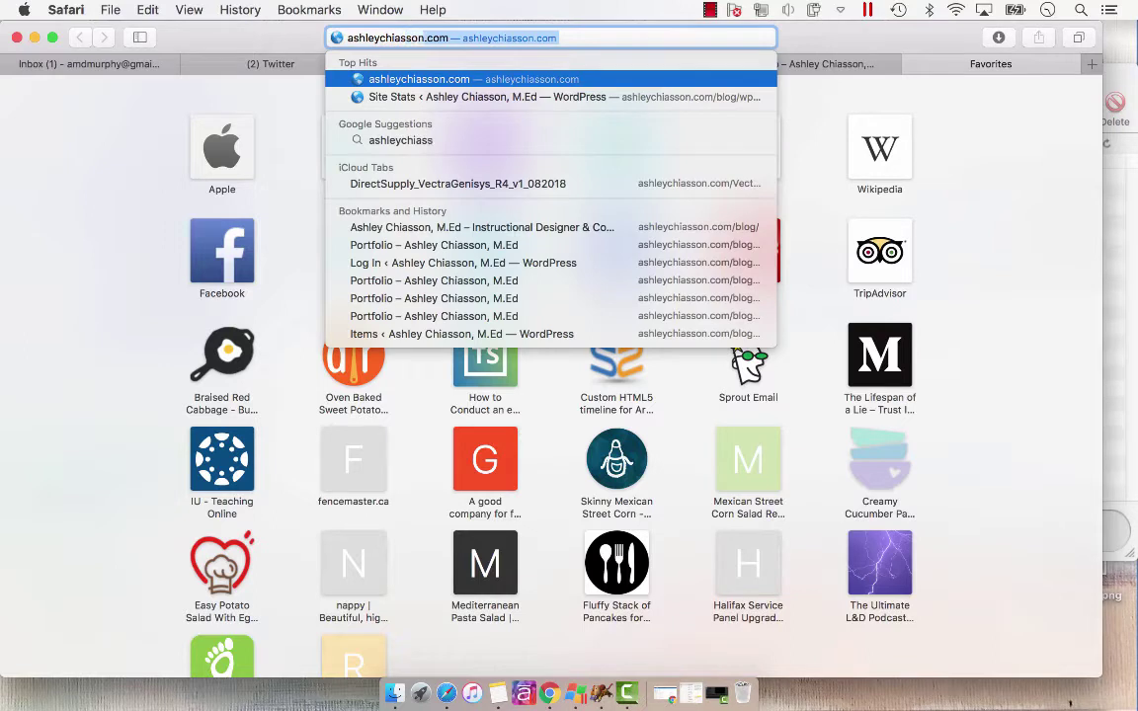
pyautogui.write('/Samples/GetIt/story_html5.html')
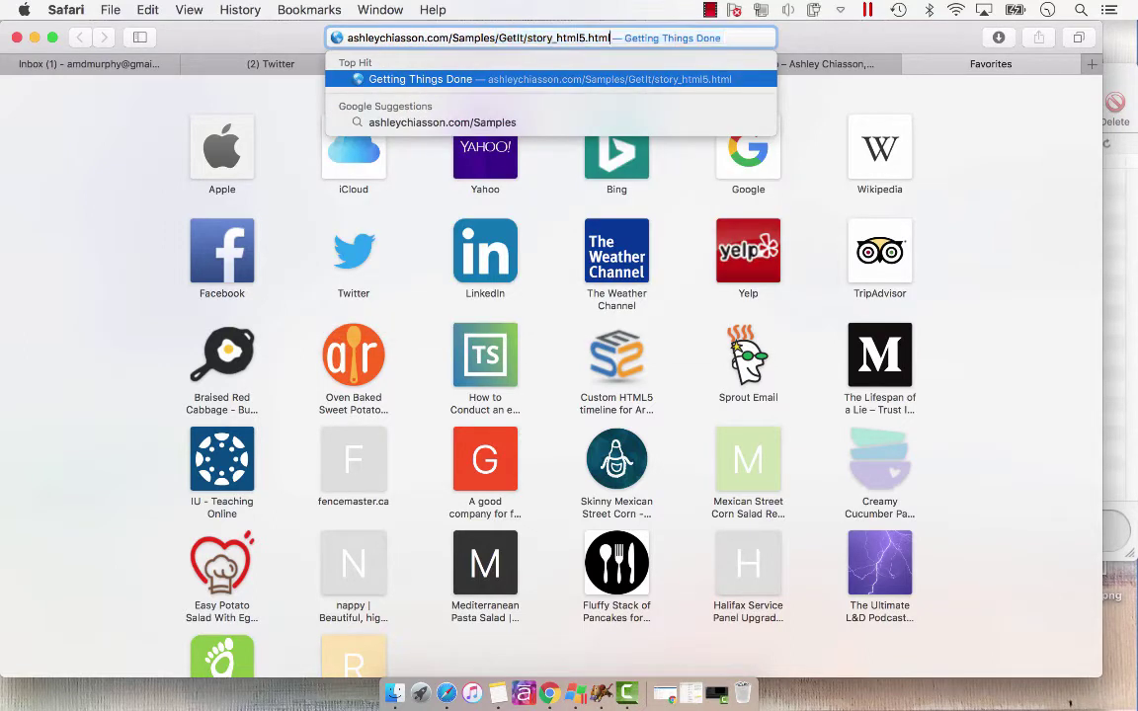
pyautogui.press('Return')
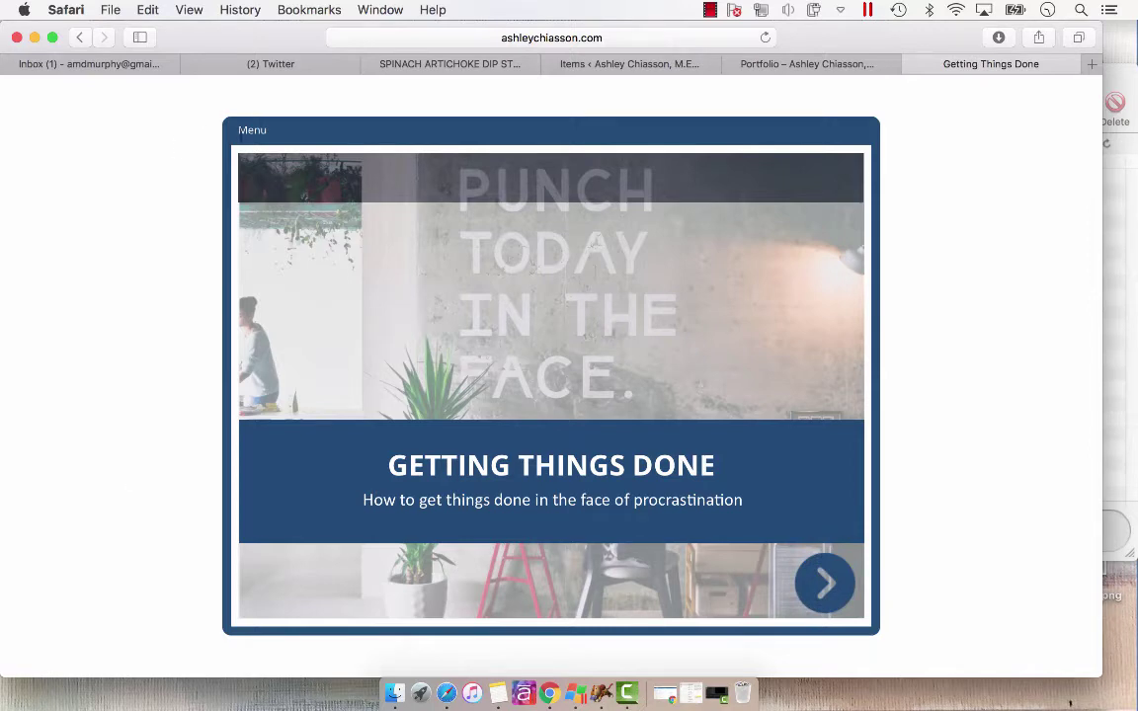
pyautogui.moveTo(224, 118); pyautogui.dragTo(887, 640)
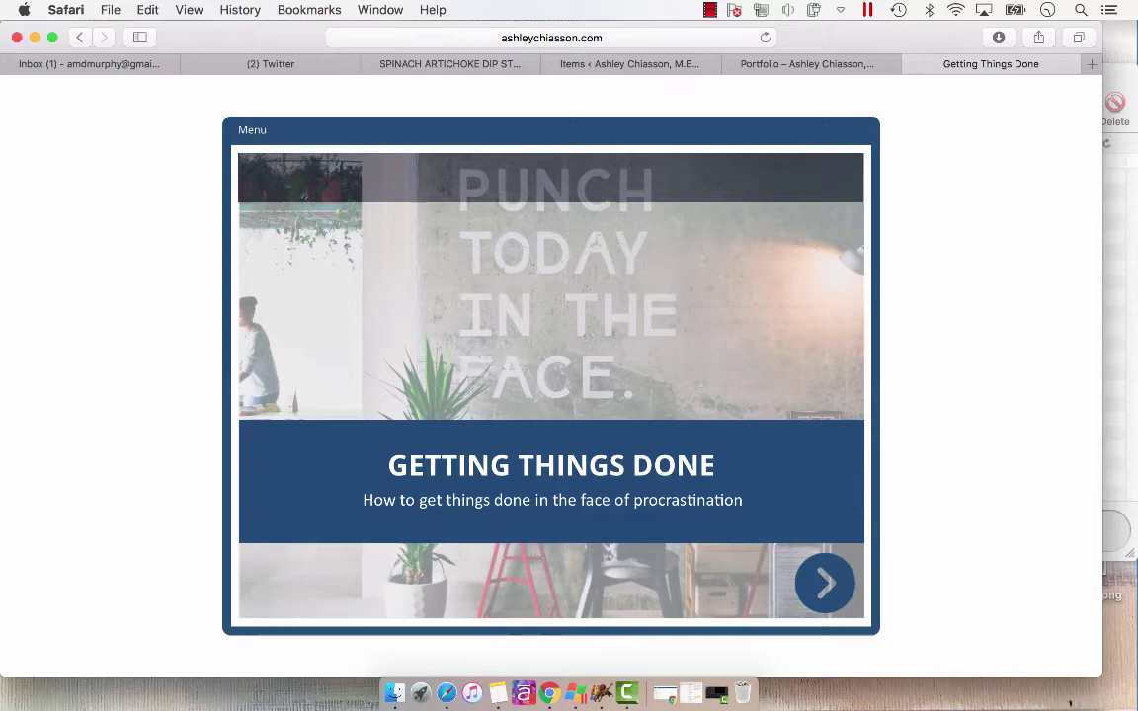
# Add a new Media Grid item in WordPress with the title "Getting Things Done"
pyautogui.click(629, 64)
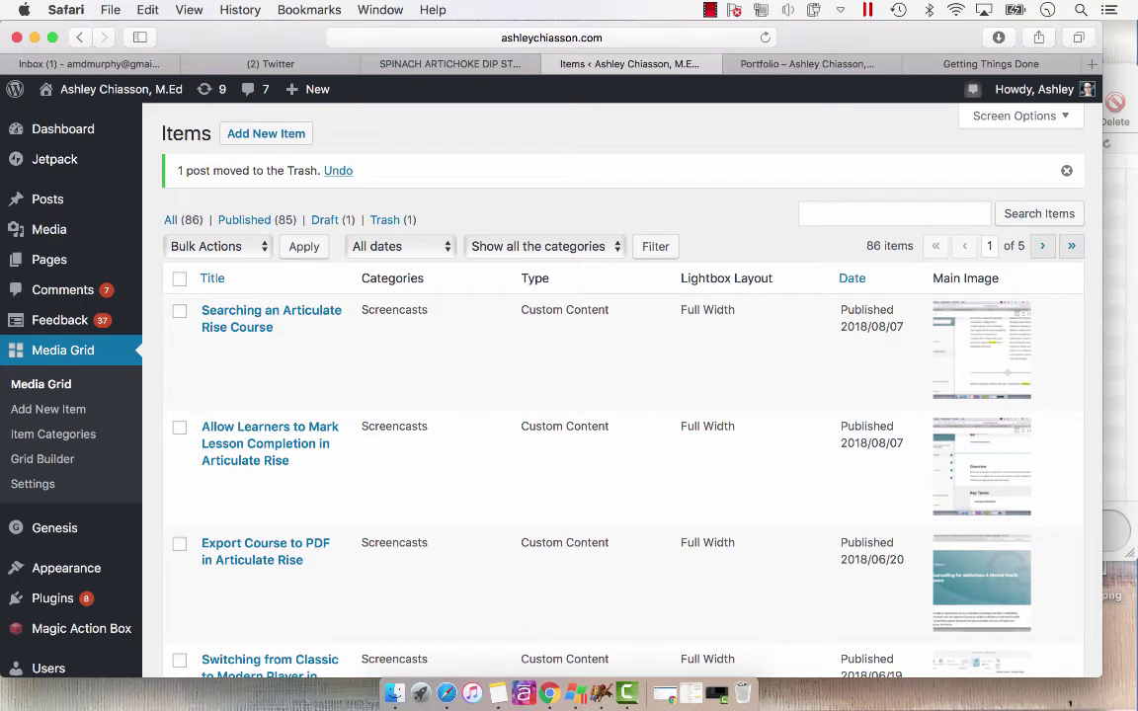
pyautogui.moveTo(52, 597)
pyautogui.click(47, 409)
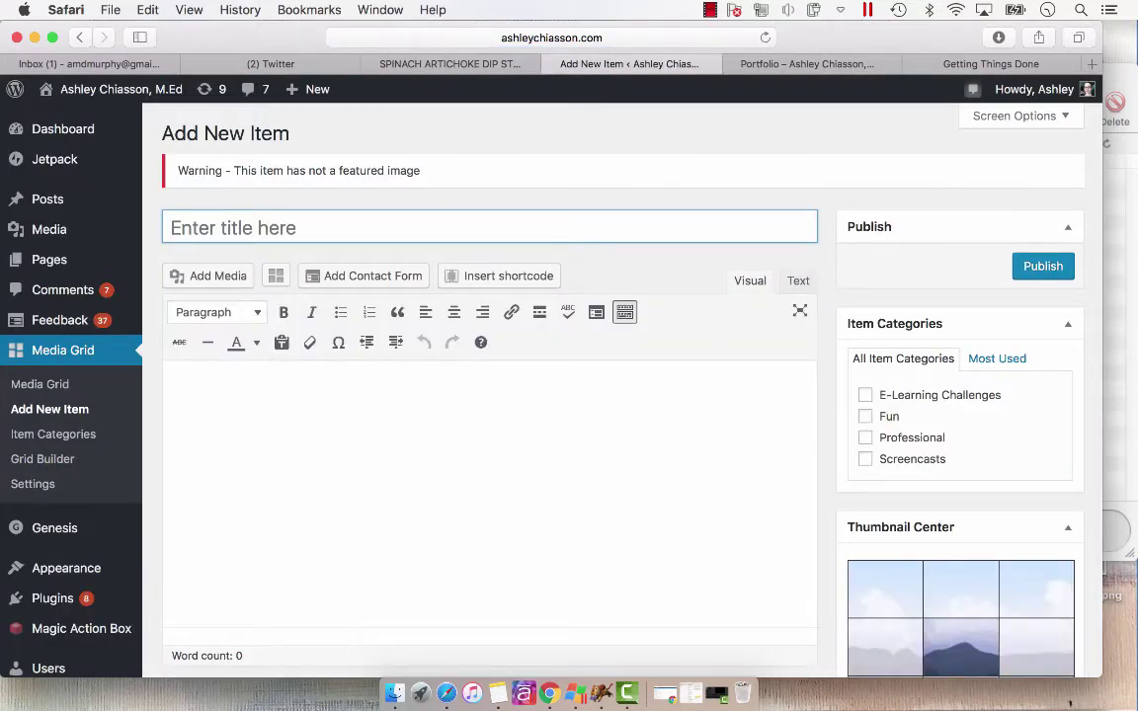
pyautogui.write('Gett')
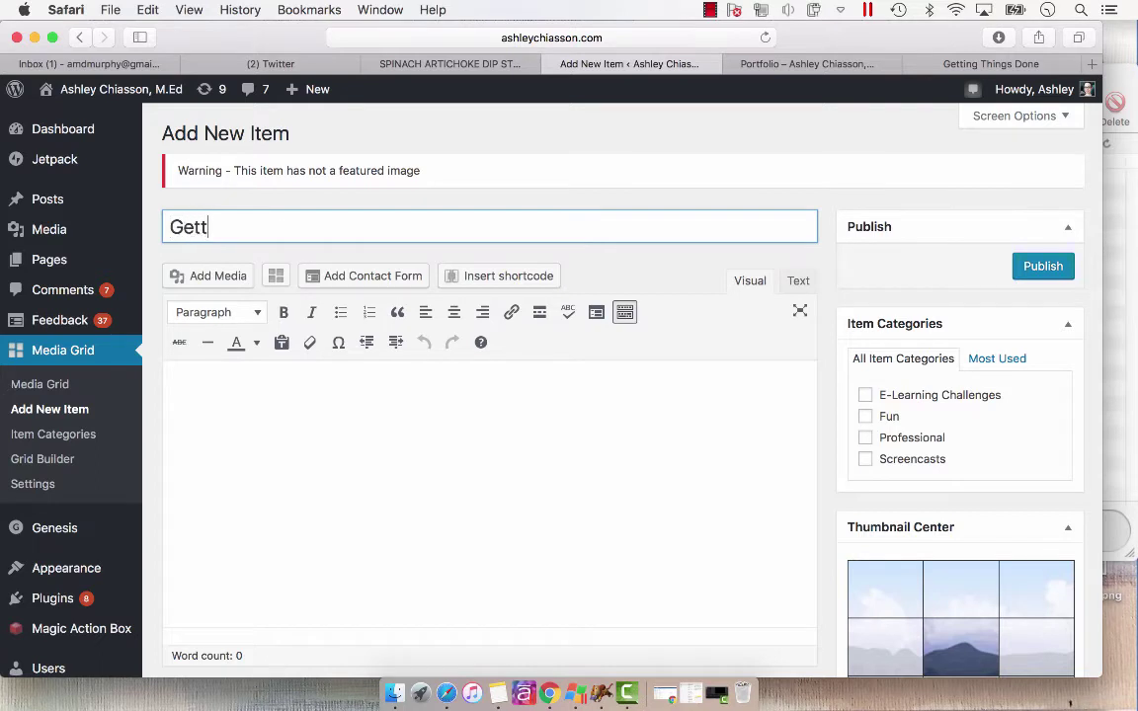
pyautogui.write('ing Things ')
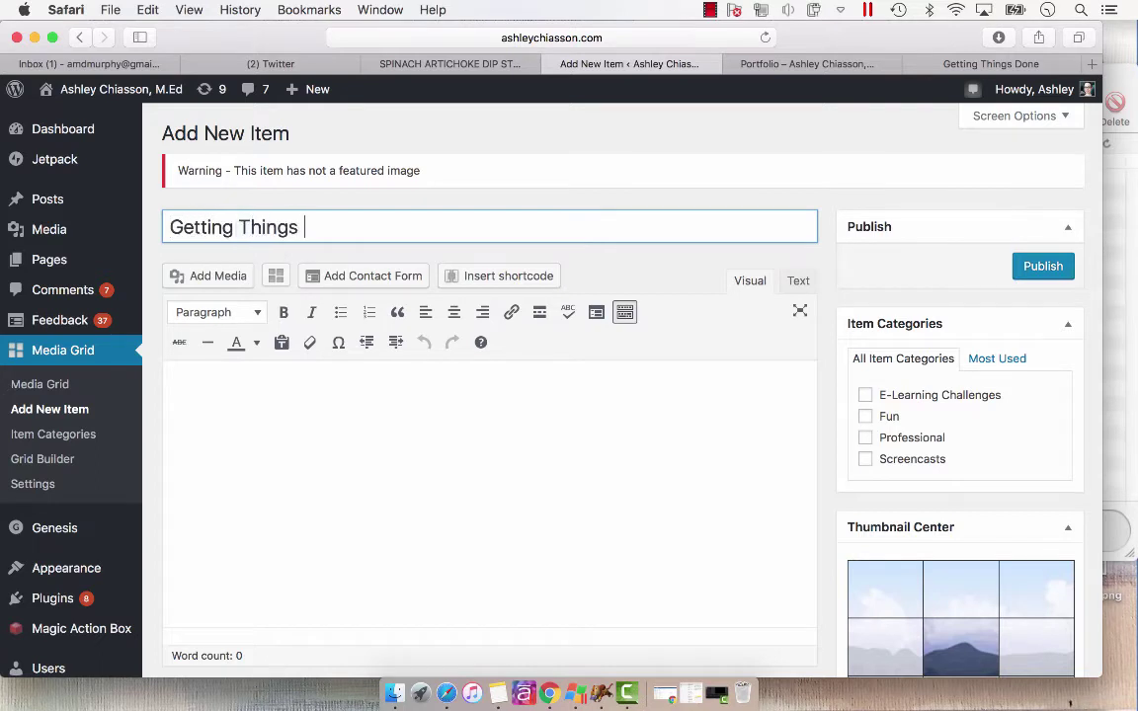
pyautogui.write('Done')
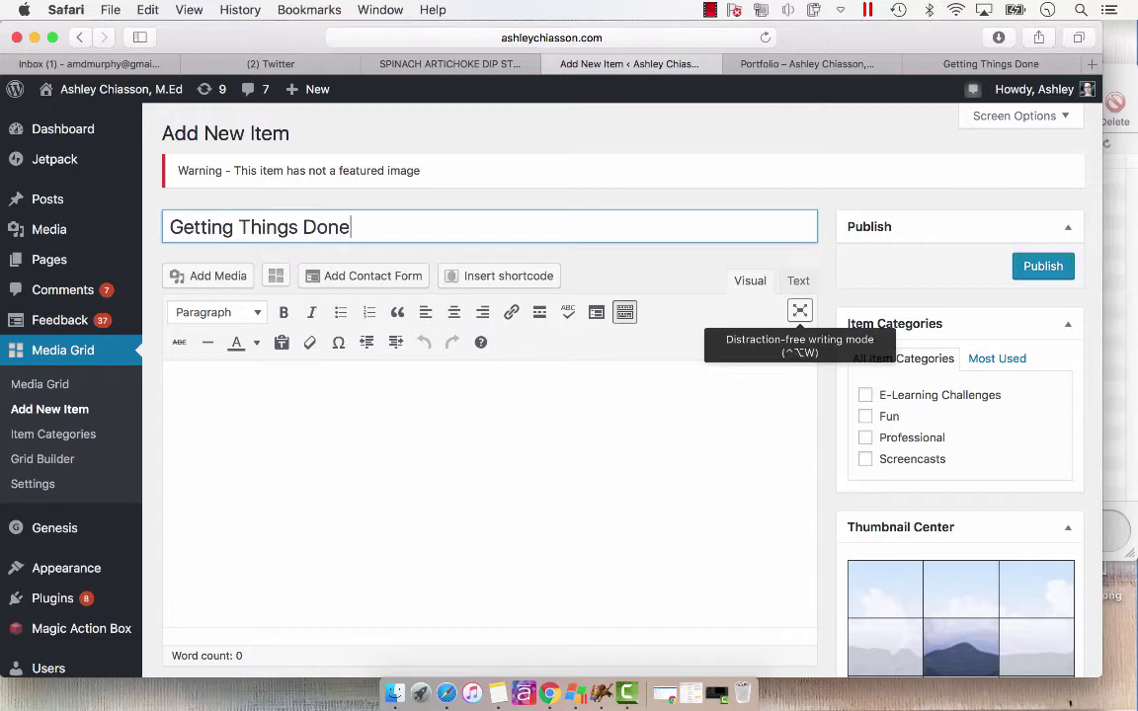
# Copy the full interaction description from the note in Notes into the body of the new item in Safari
pyautogui.click(497, 693)
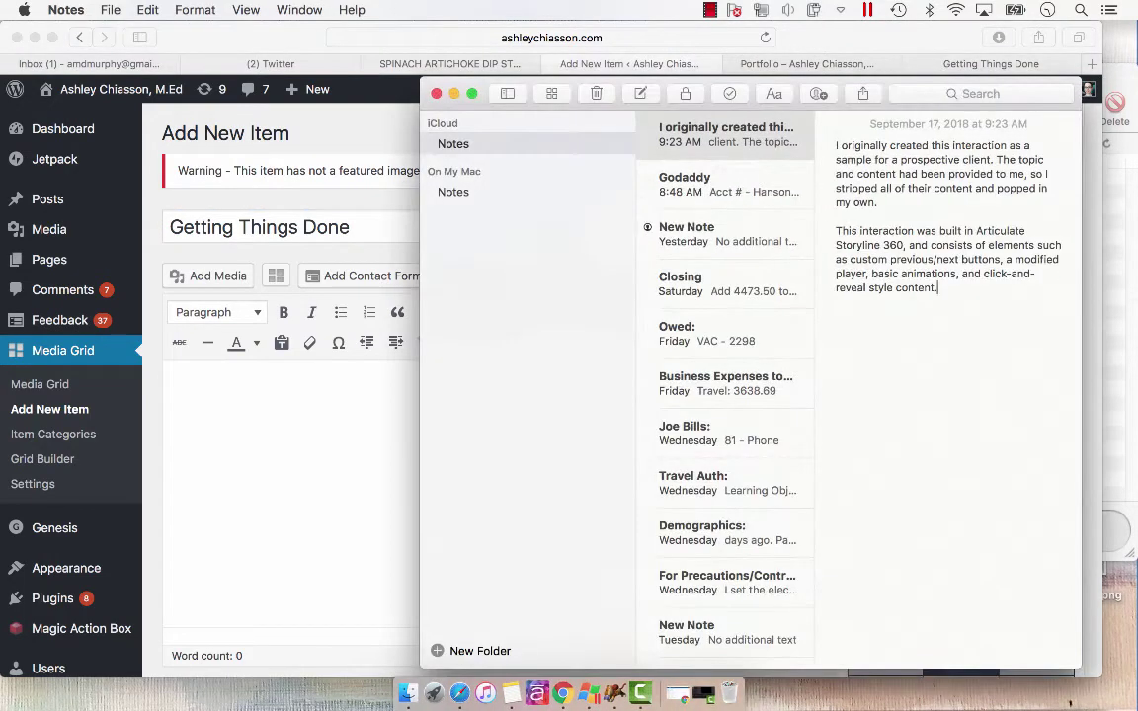
pyautogui.press('super+a')
pyautogui.press('super+c')
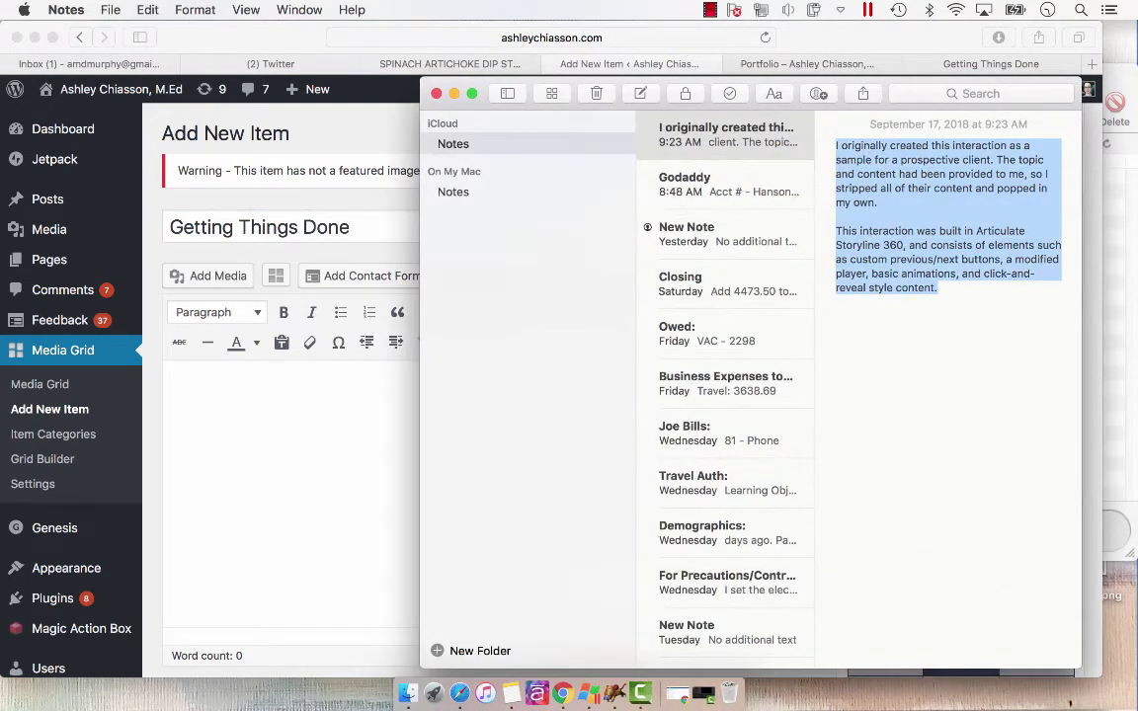
pyautogui.press('super+Tab')
pyautogui.press('Tab')
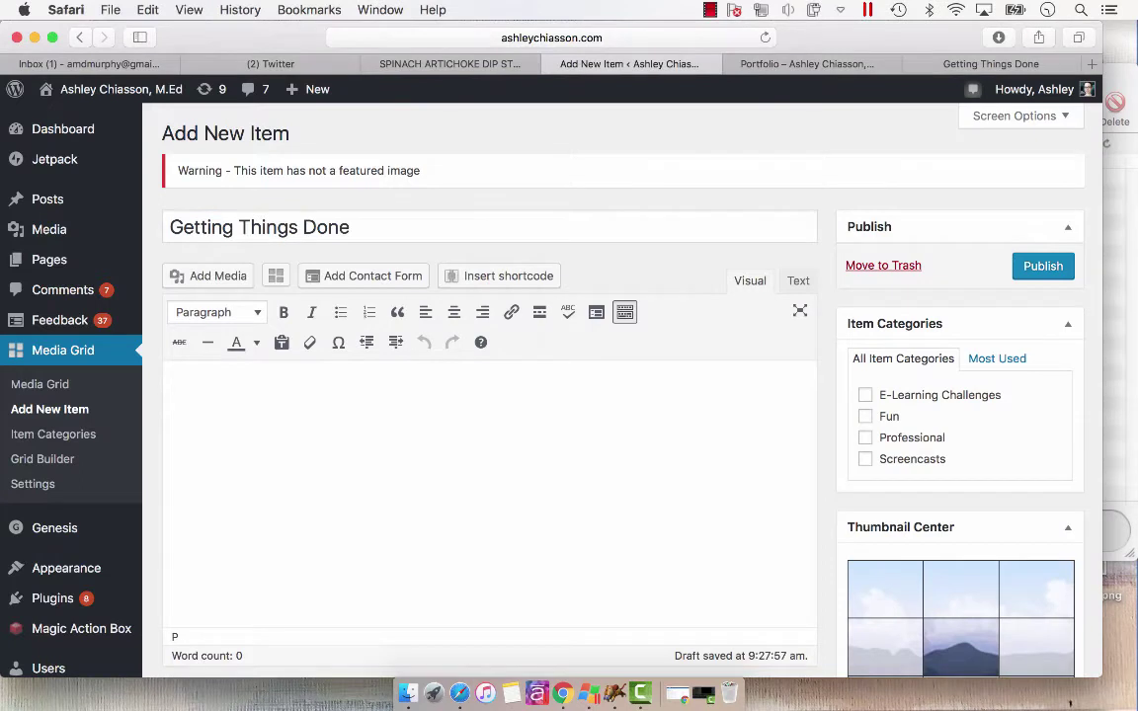
pyautogui.press('super+v')
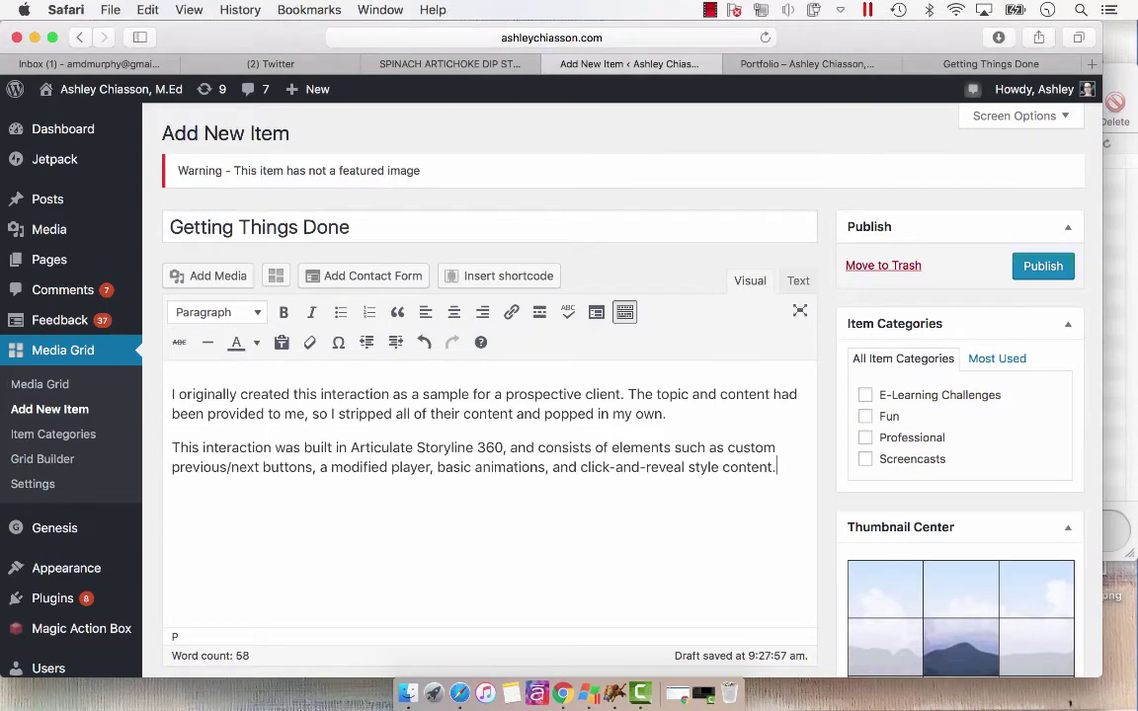
# Add the line "Click Here to view the full interaction." as a new paragraph below the description
pyautogui.press('Return')
pyautogui.press('Return')
pyautogui.write('C')
pyautogui.press('BackSpace')
pyautogui.press('BackSpace')
pyautogui.write('Click Here to view')
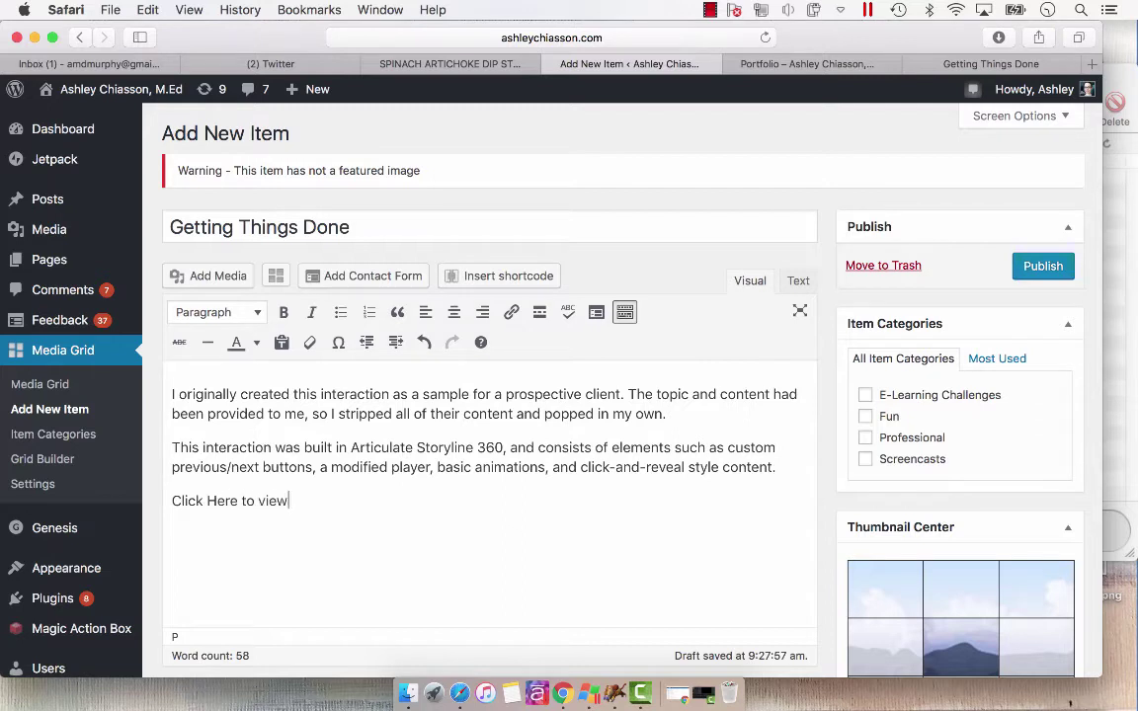
pyautogui.write(' the full interaction.')
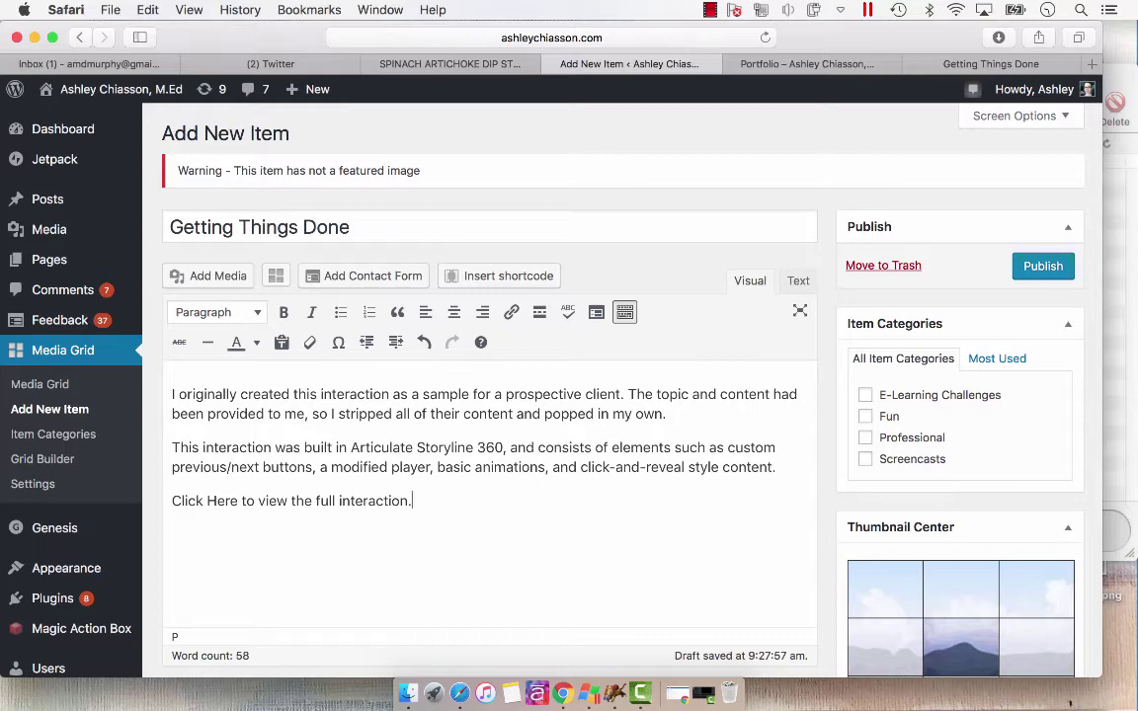
# Link the words "Click Here" to the URL of the Getting Things Done interaction, set to open in a new tab
pyautogui.moveTo(1034, 88)
pyautogui.click(991, 63)
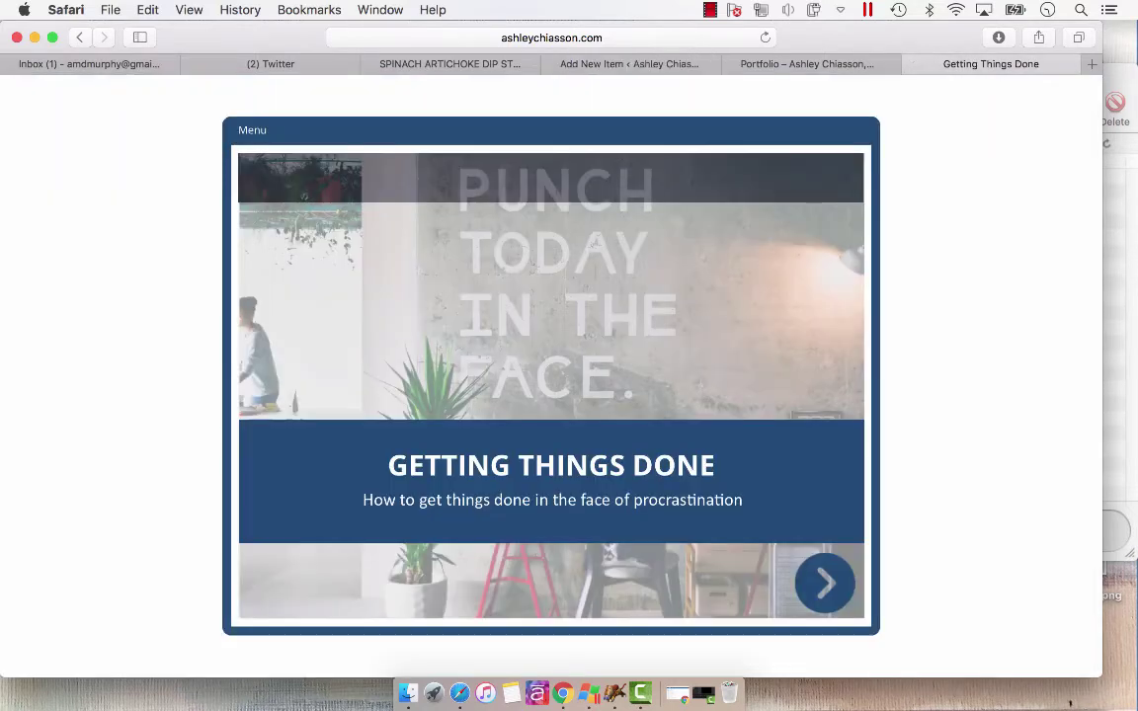
pyautogui.click(551, 37)
pyautogui.press('super+c')
pyautogui.click(629, 64)
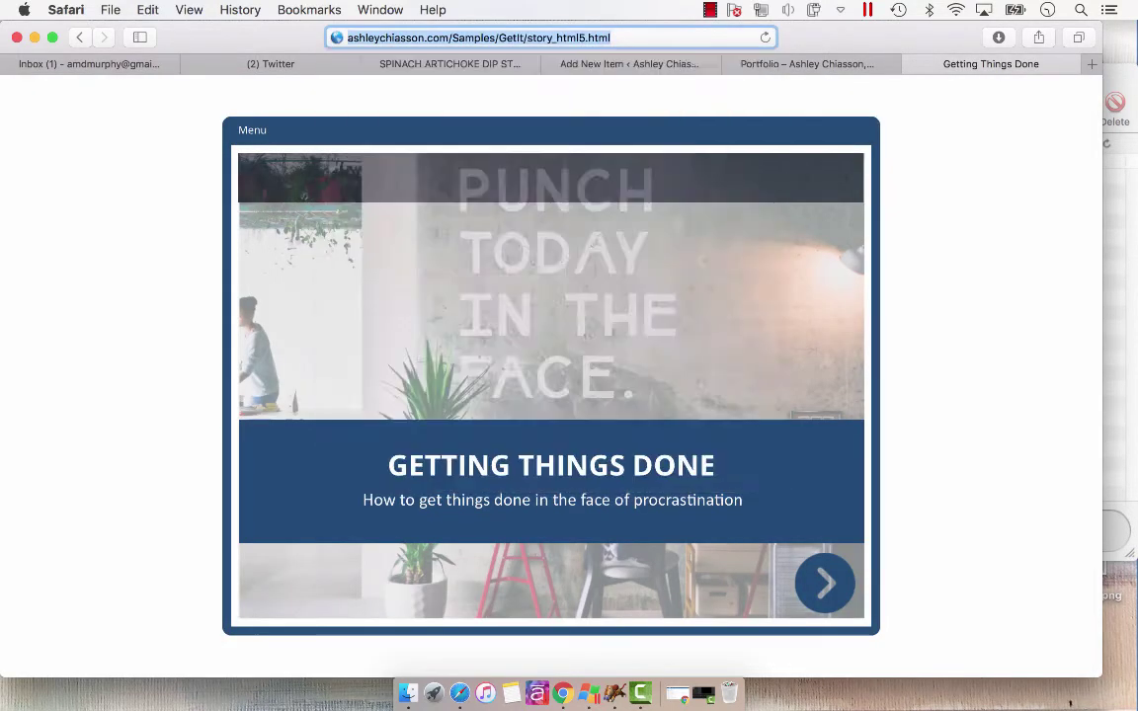
pyautogui.click(629, 63)
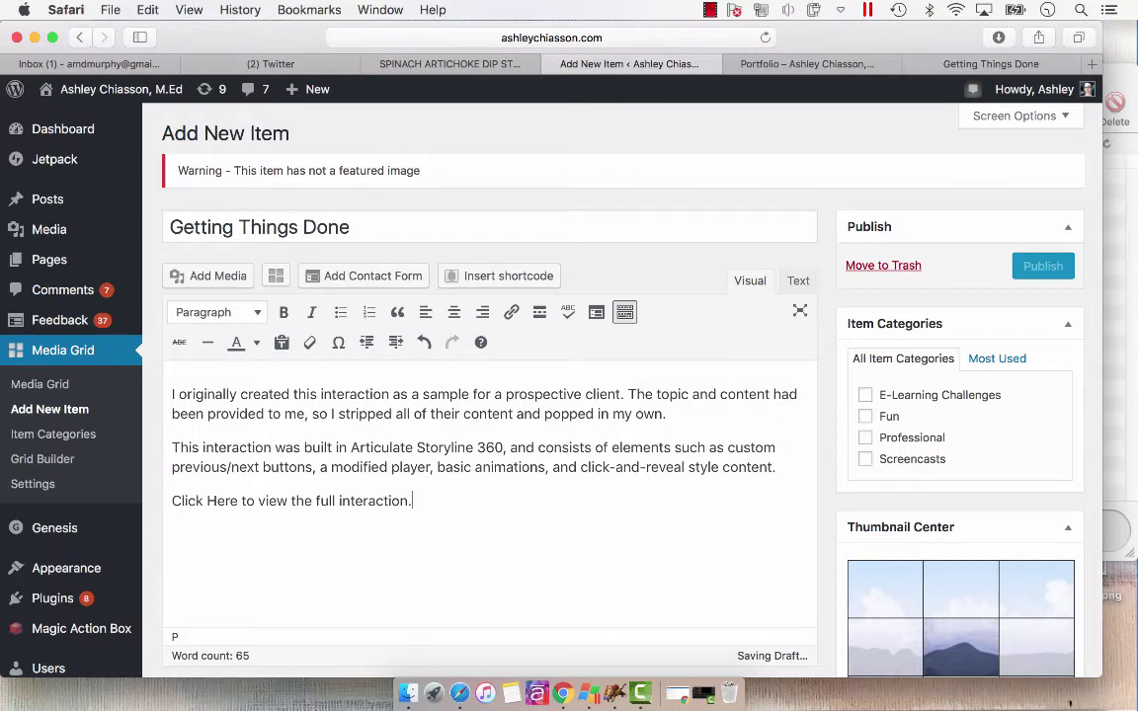
pyautogui.moveTo(238, 501); pyautogui.dragTo(172, 501)
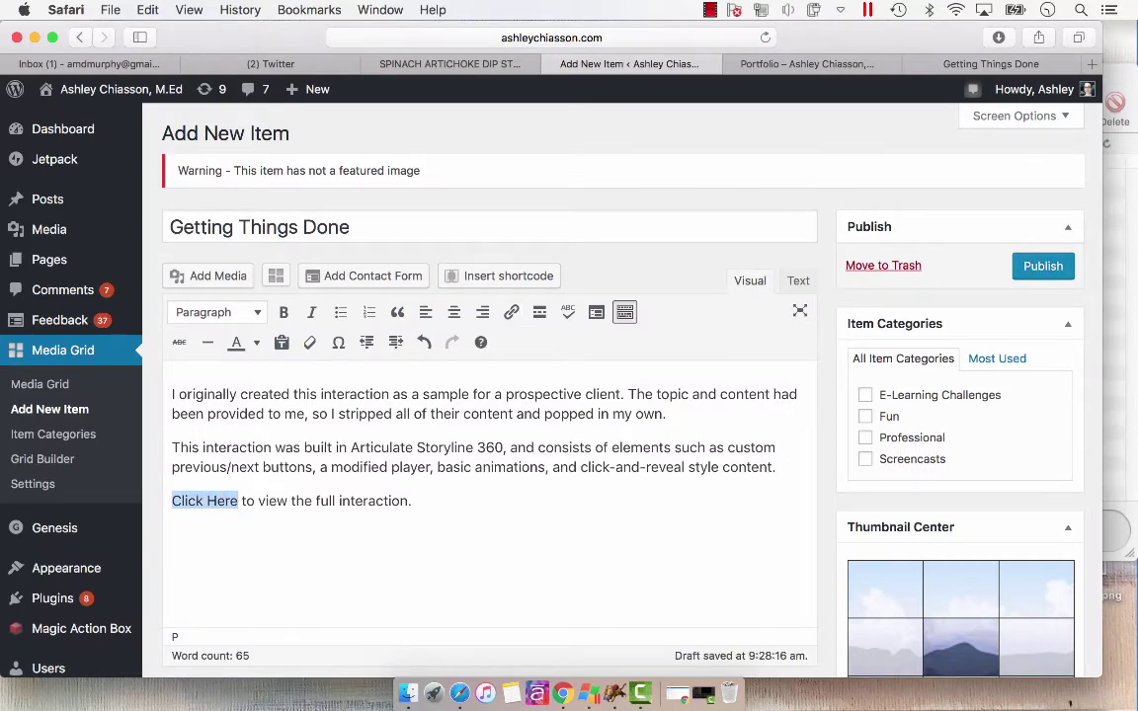
pyautogui.press('super+k')
pyautogui.press('super+v')
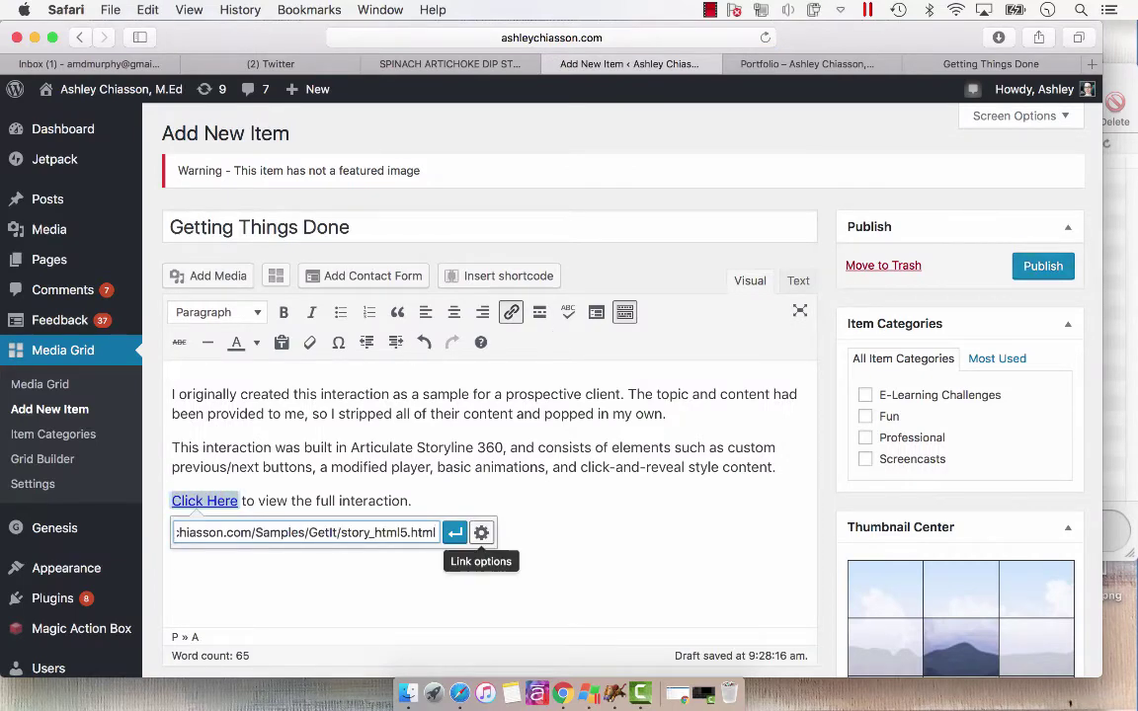
pyautogui.click(481, 532)
pyautogui.click(429, 283)
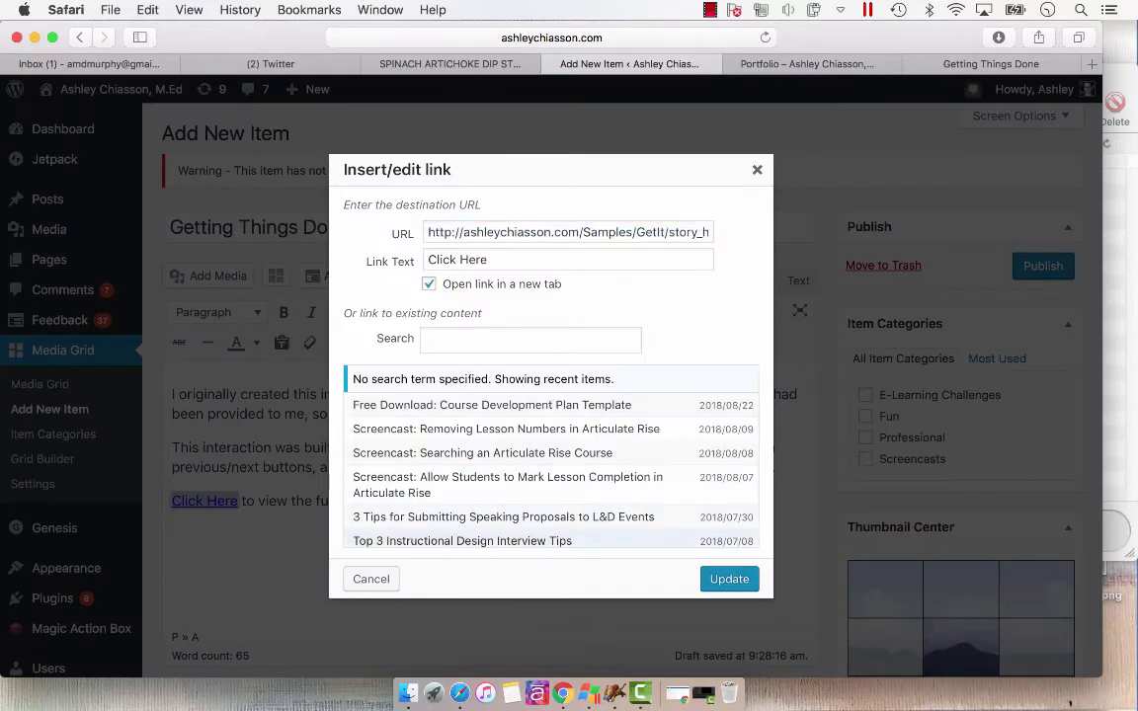
pyautogui.click(729, 579)
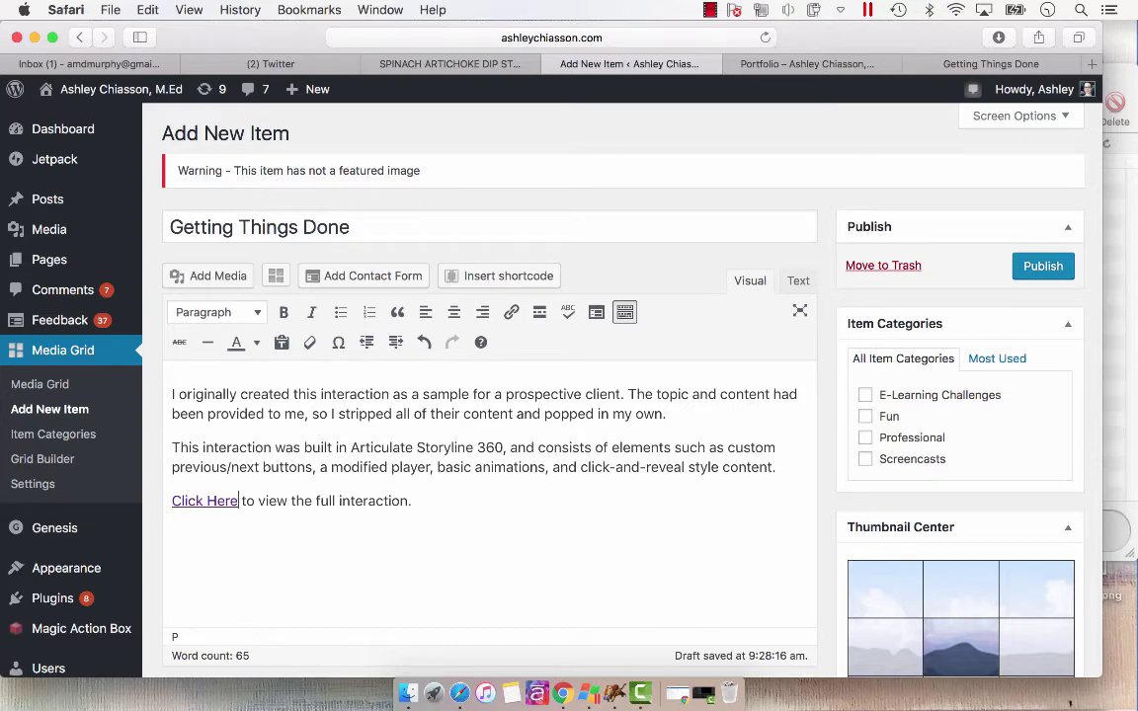
# Assign the item to the Professional category and set "Screen Shot 2018-09-17 at 9.27.15 AM" from the Desktop as its featured image
pyautogui.click(865, 438)
pyautogui.scroll(-1, 866, 437)
pyautogui.scroll(-5, 869, 427)
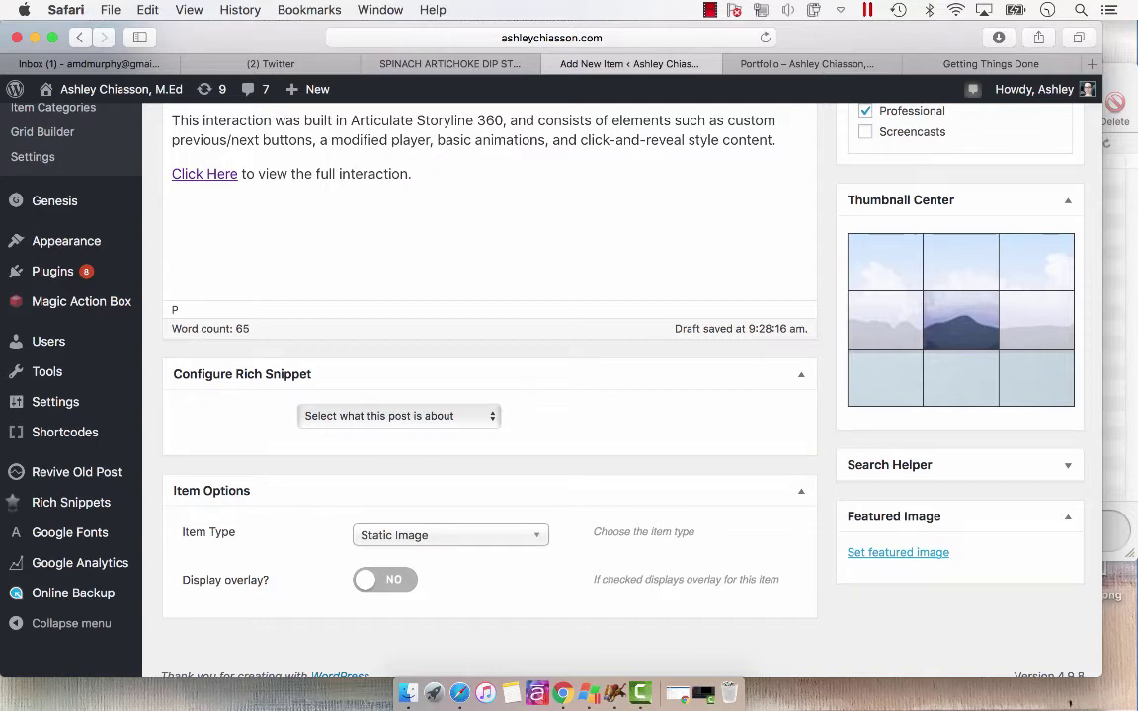
pyautogui.click(897, 553)
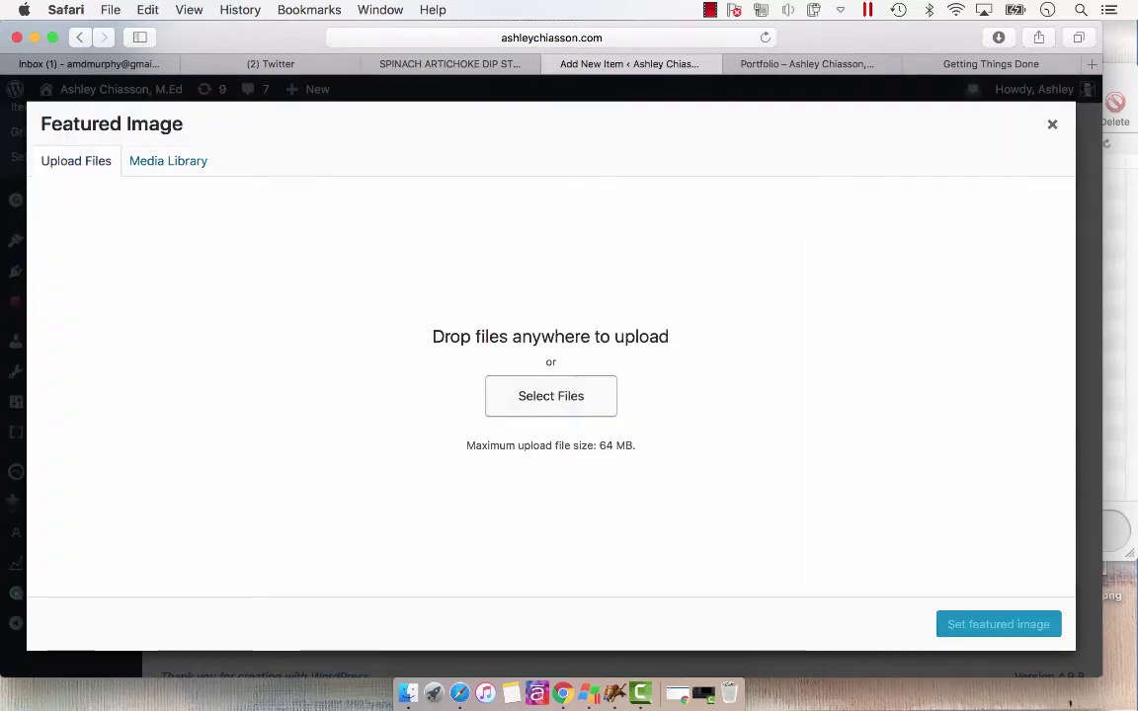
pyautogui.click(551, 396)
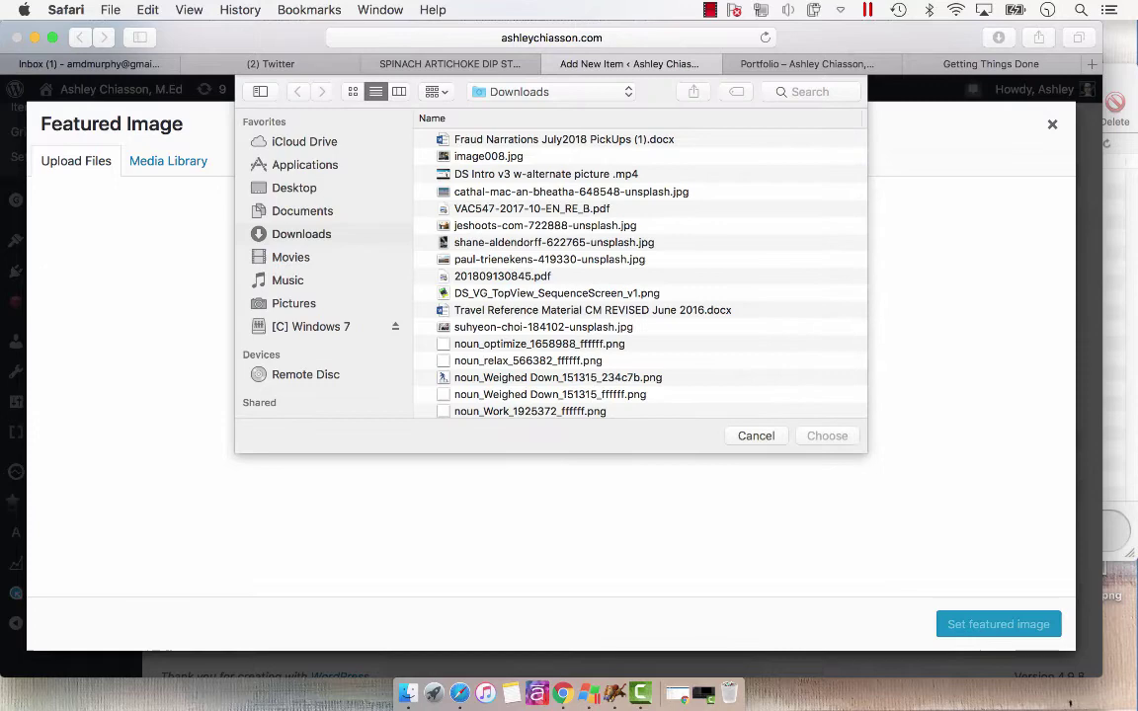
pyautogui.click(294, 188)
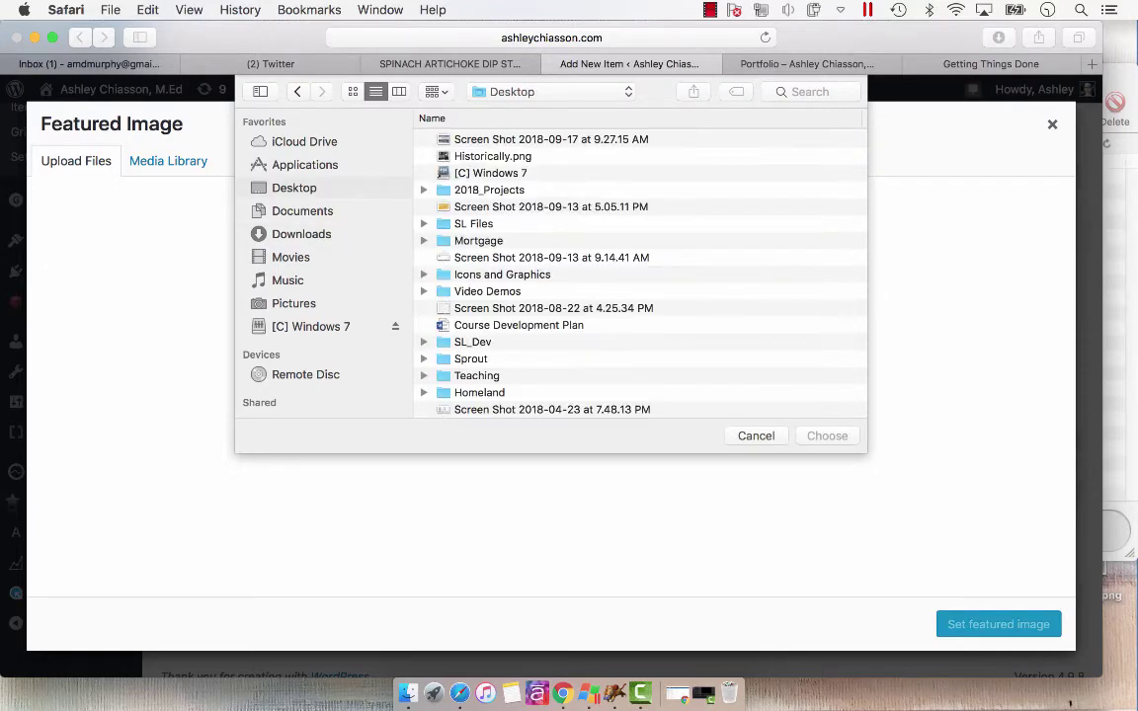
pyautogui.doubleClick(551, 139)
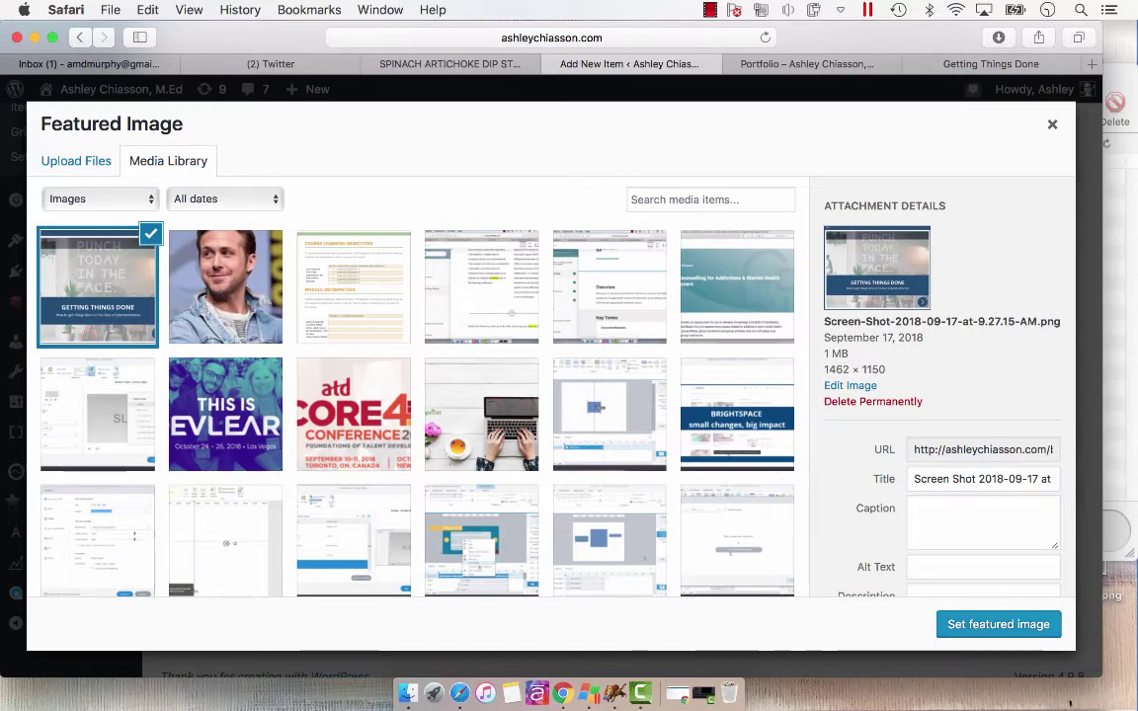
pyautogui.click(998, 625)
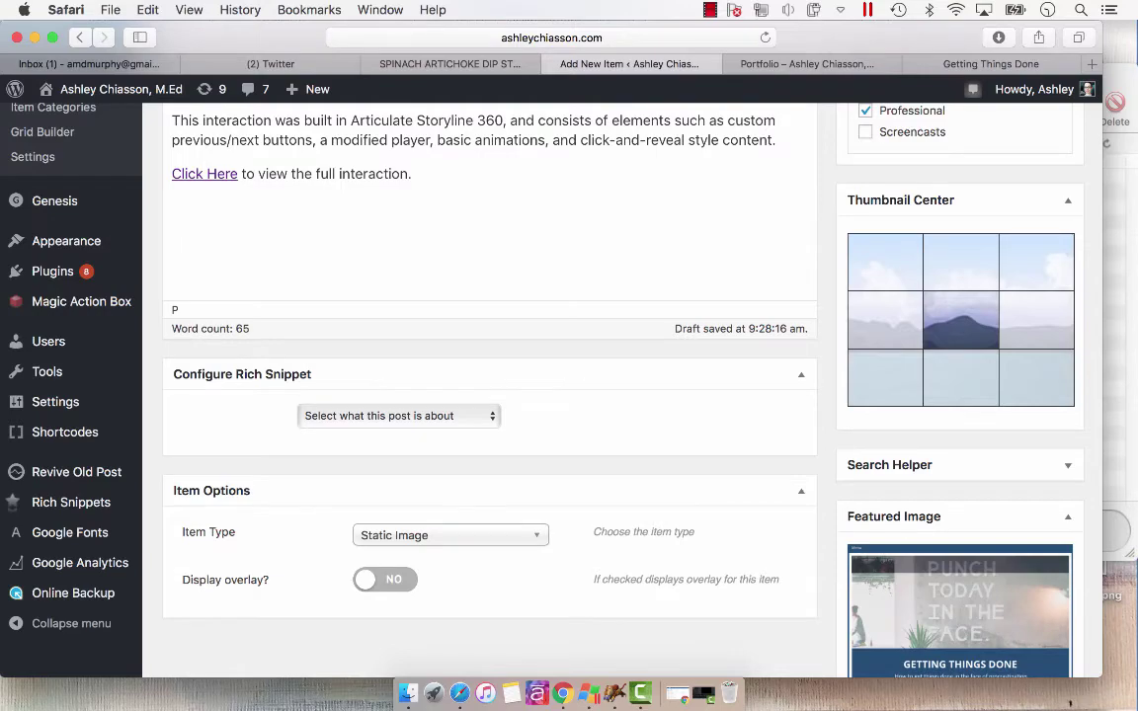
# Publish the Getting Things Done item
pyautogui.scroll(7, 569, 385)
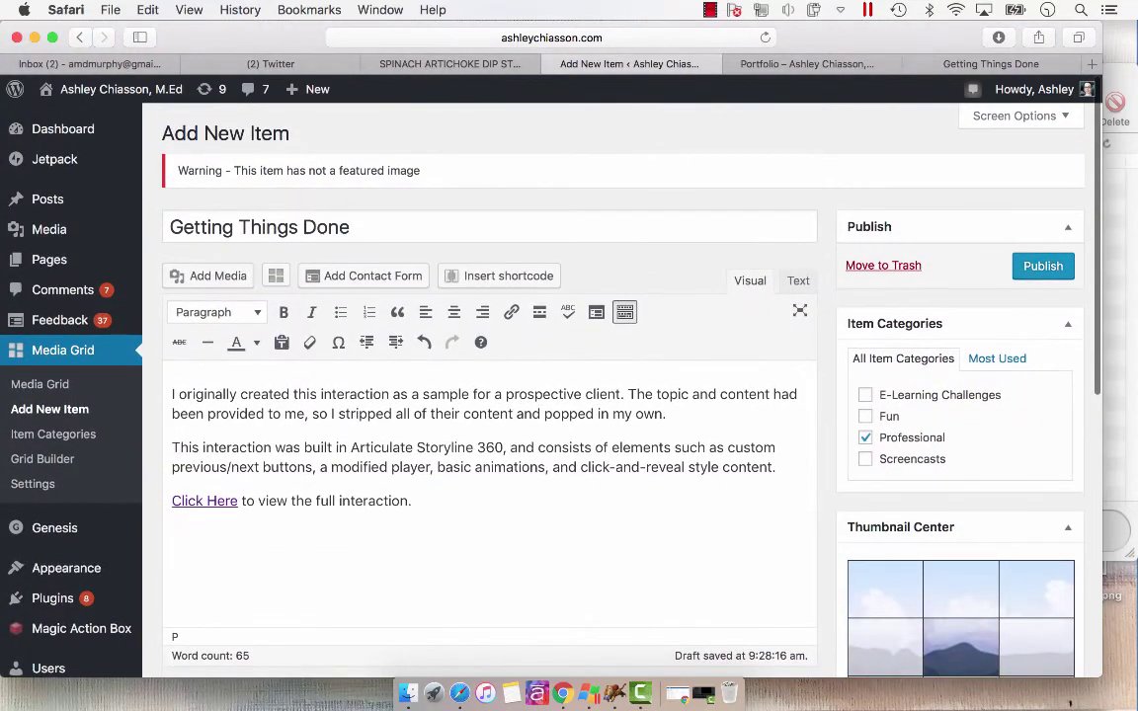
pyautogui.click(1043, 265)
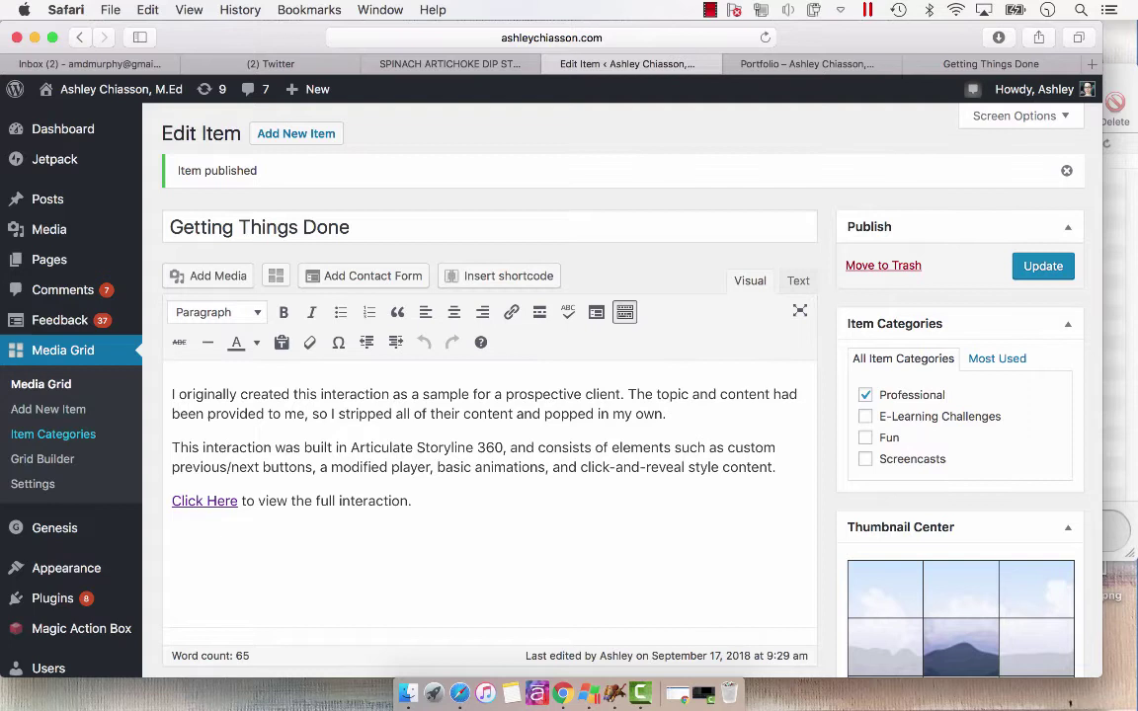
# Add the Getting Things Done item from the Professional category to the Portfolio grid in Grid Builder
pyautogui.click(43, 458)
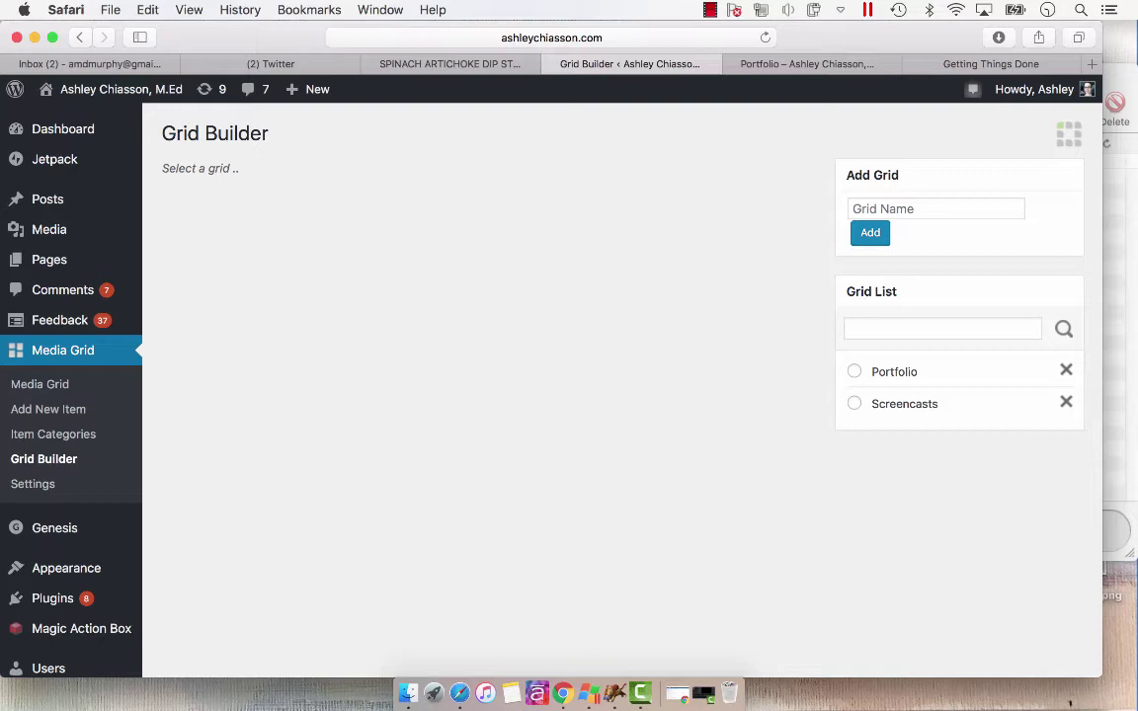
pyautogui.click(854, 372)
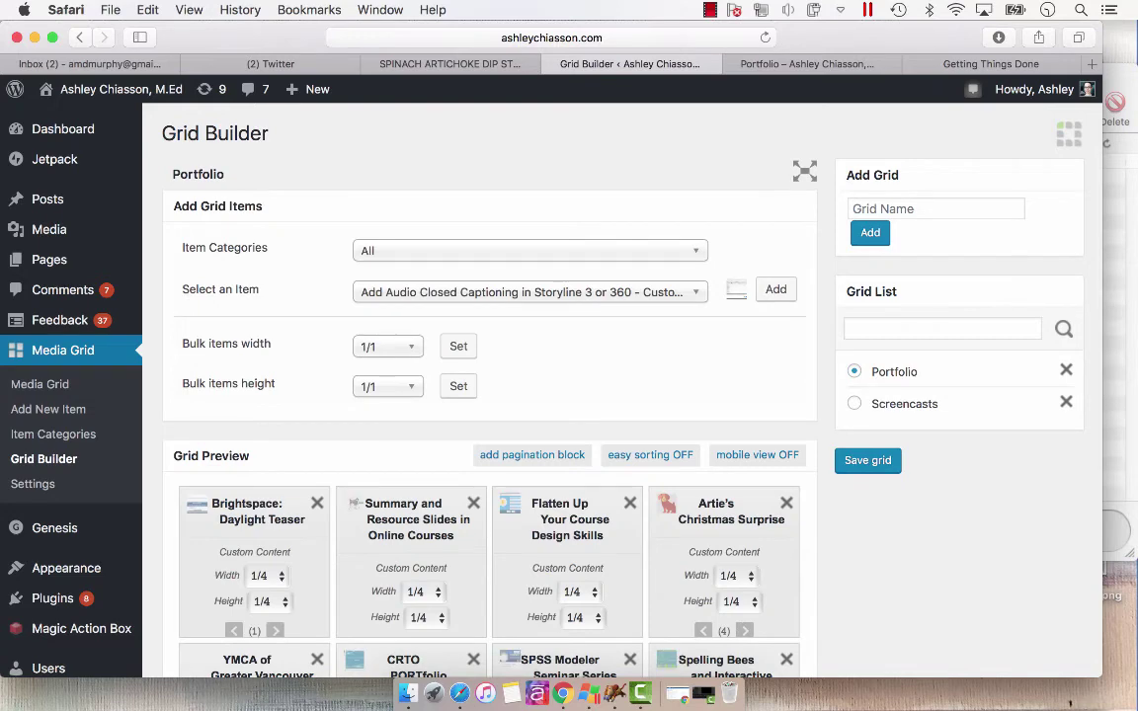
pyautogui.click(531, 250)
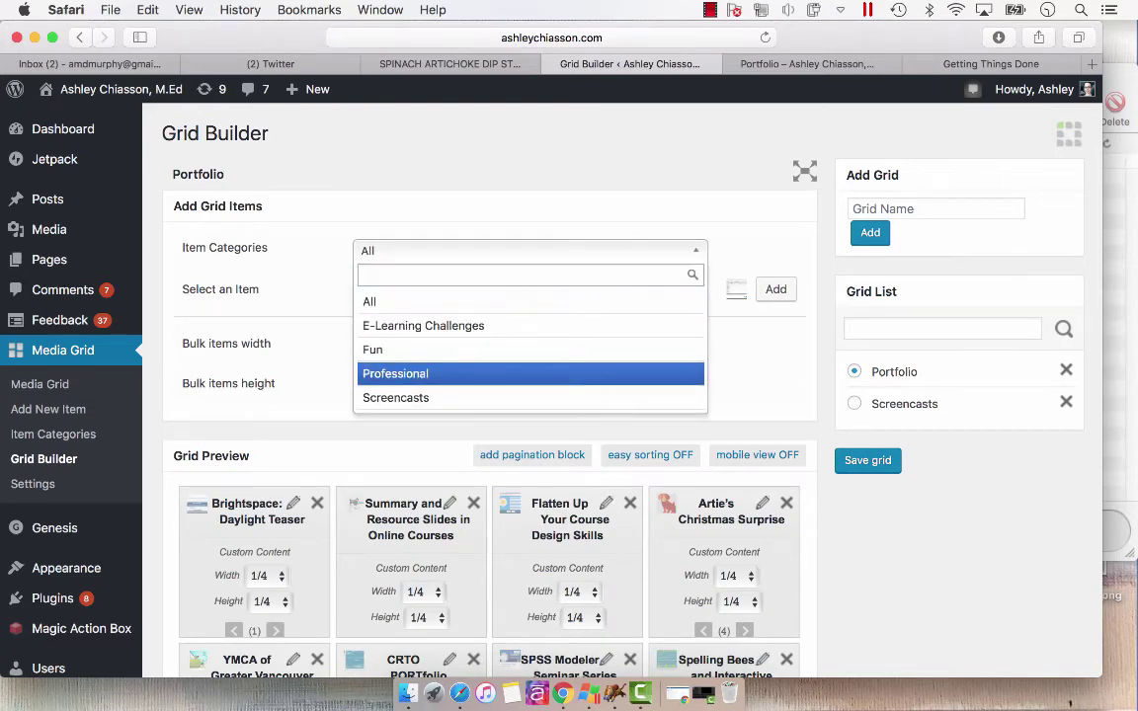
pyautogui.press('Return')
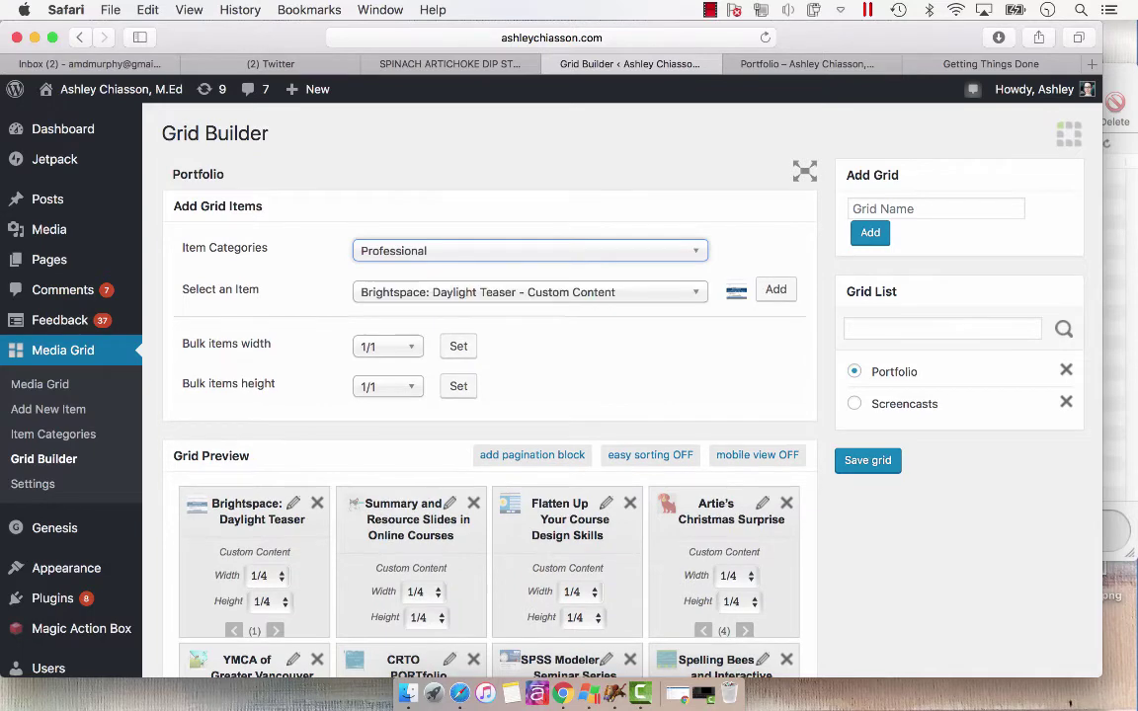
pyautogui.click(530, 292)
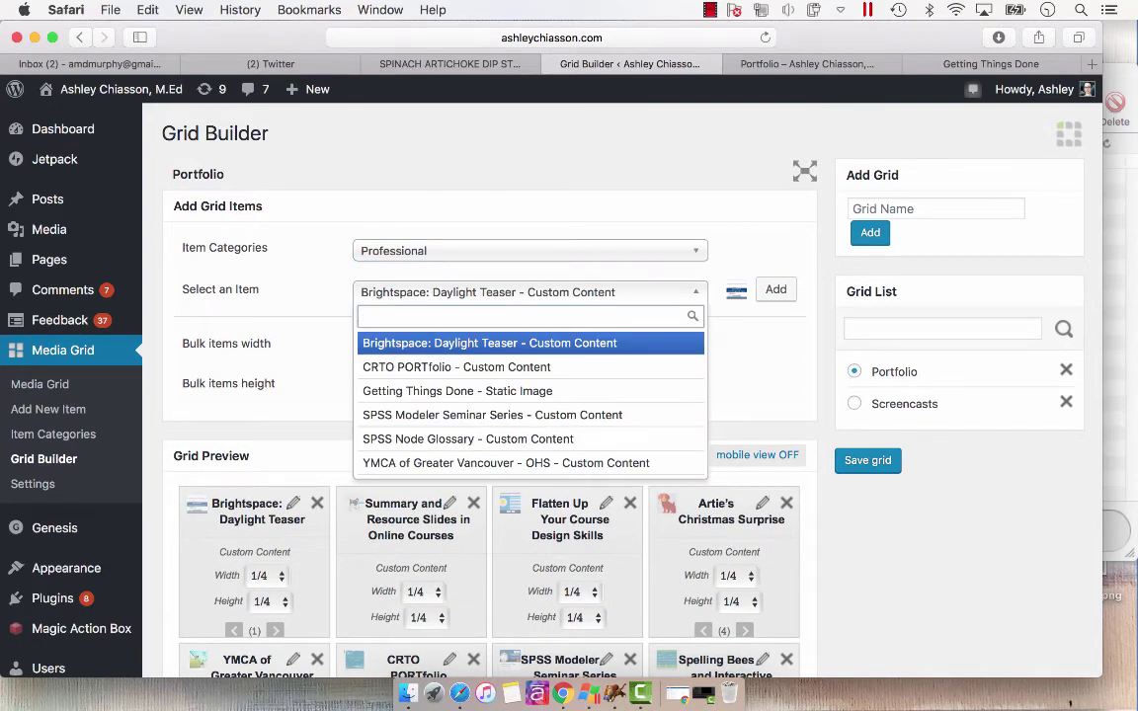
pyautogui.press('Down')
pyautogui.press('Down')
pyautogui.press('Down')
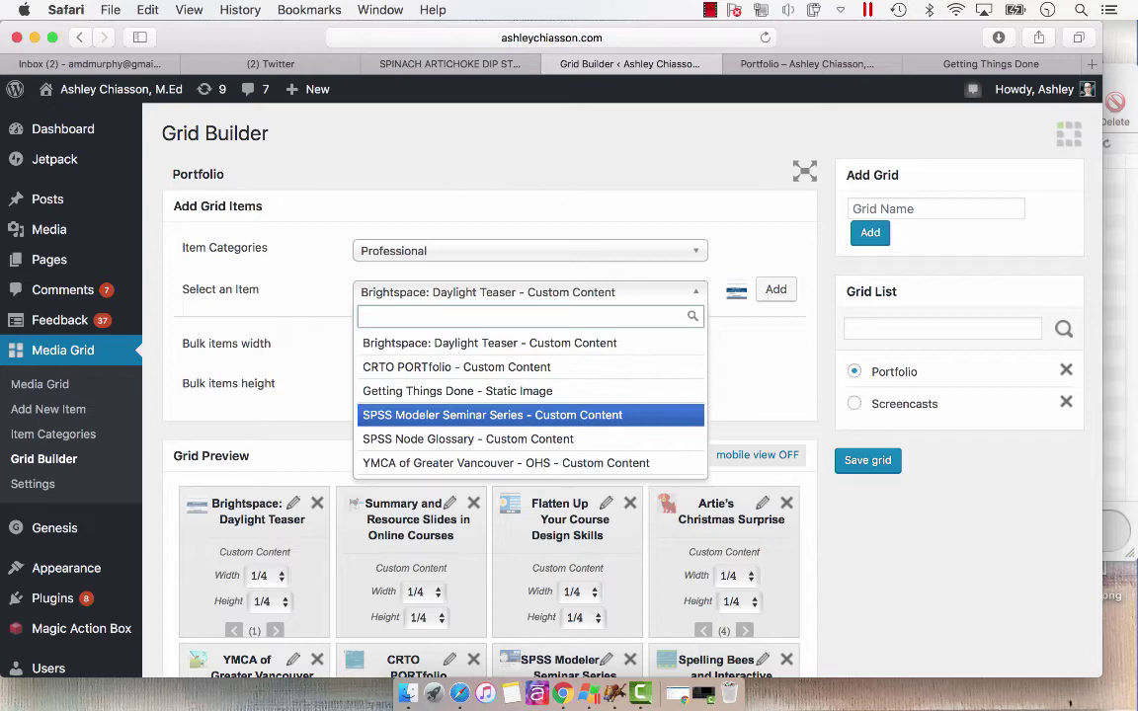
pyautogui.press('Up')
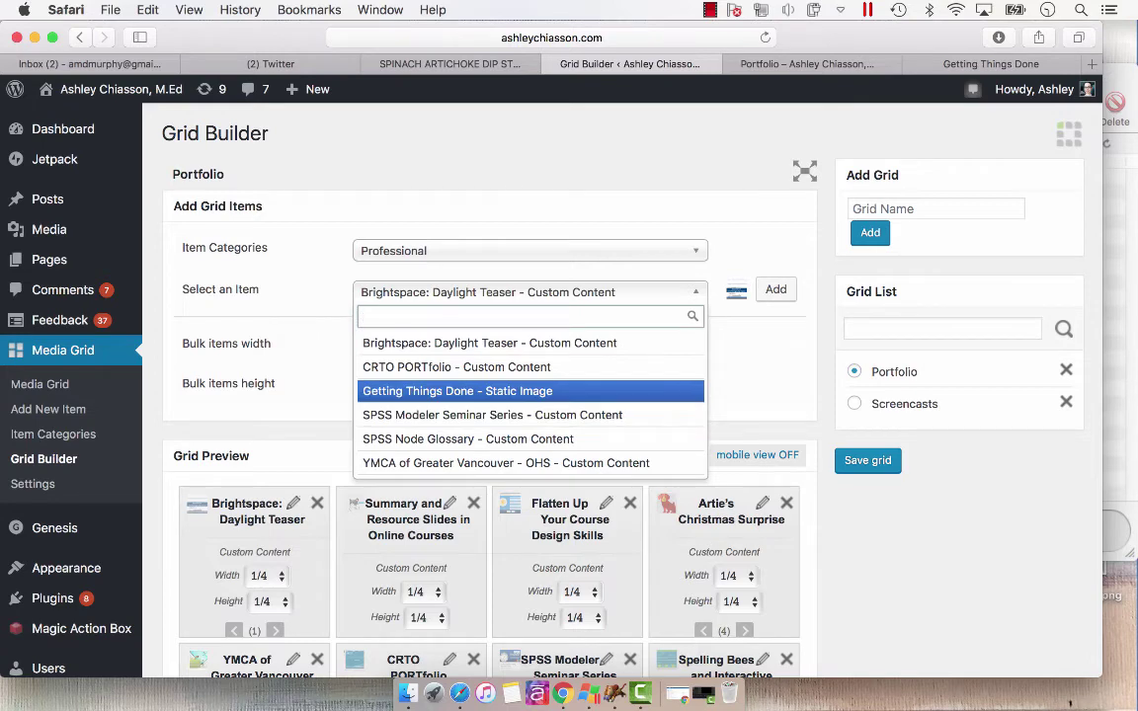
pyautogui.press('Return')
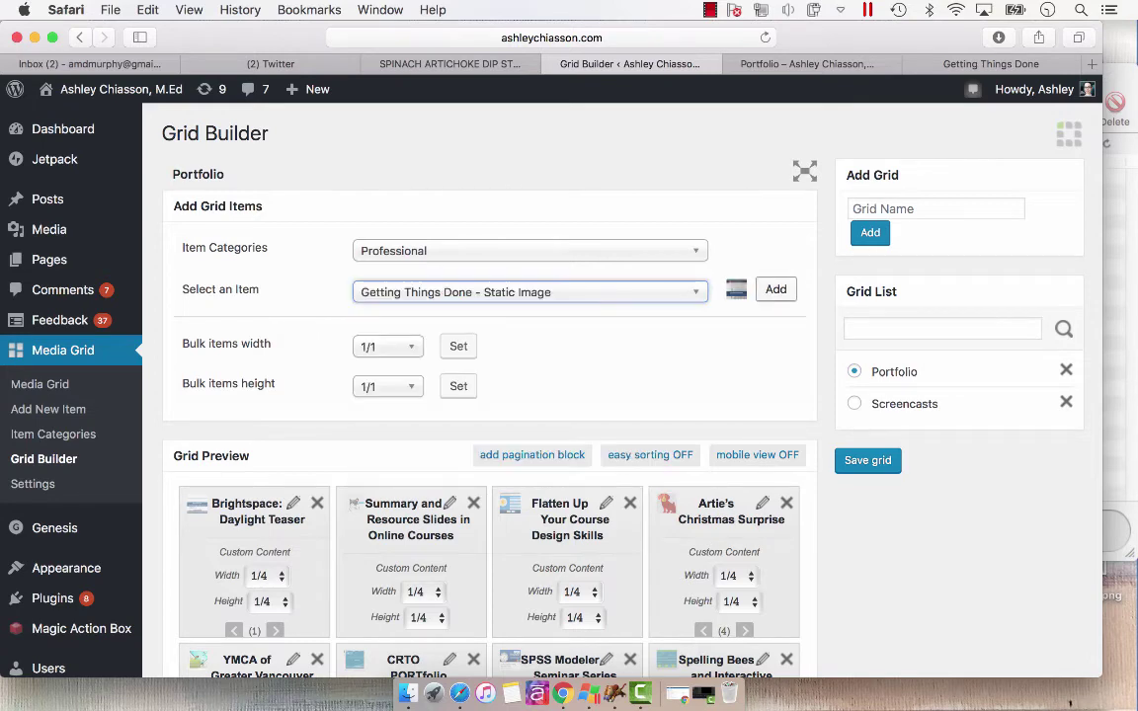
pyautogui.click(775, 289)
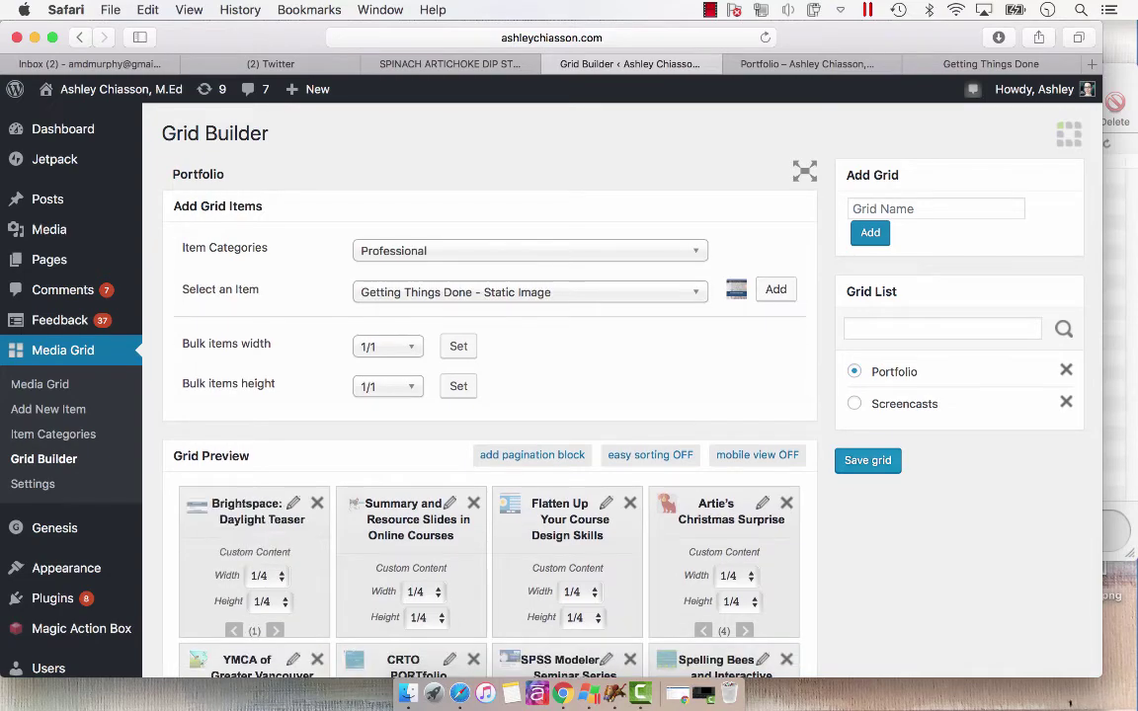
# Move the Getting Things Done item to the first position in the Portfolio grid and save the grid
pyautogui.scroll(-10, 484, 395)
pyautogui.scroll(2, 484, 395)
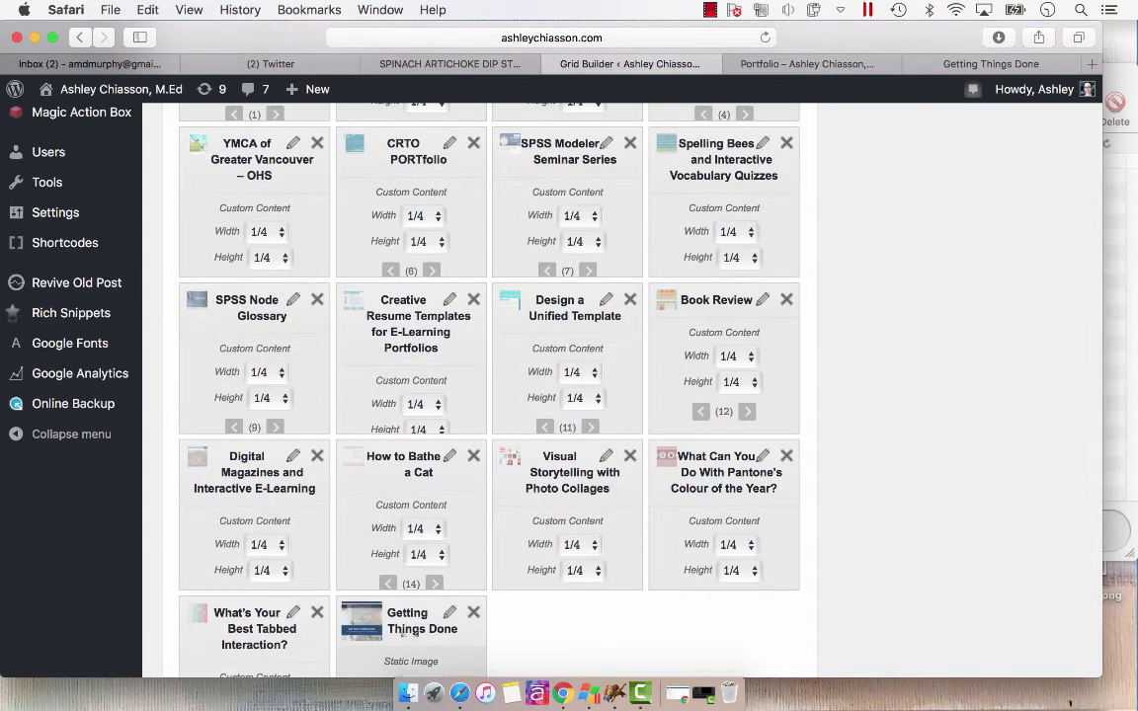
pyautogui.moveTo(410, 632); pyautogui.dragTo(415, 504)
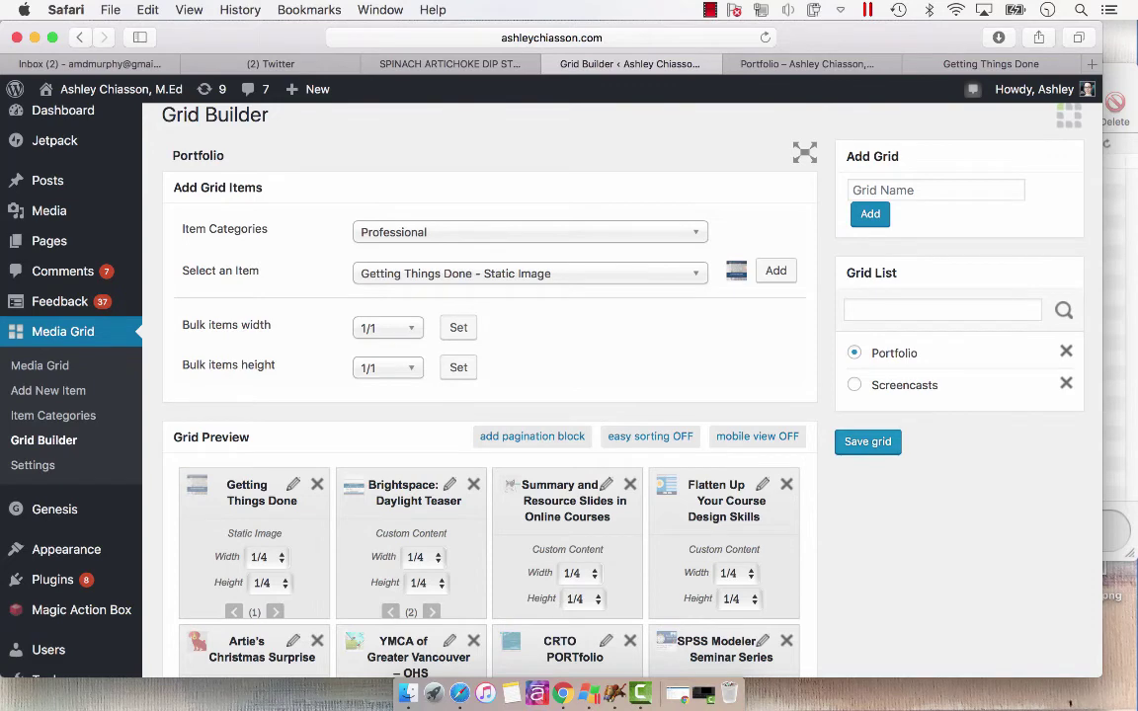
pyautogui.click(867, 441)
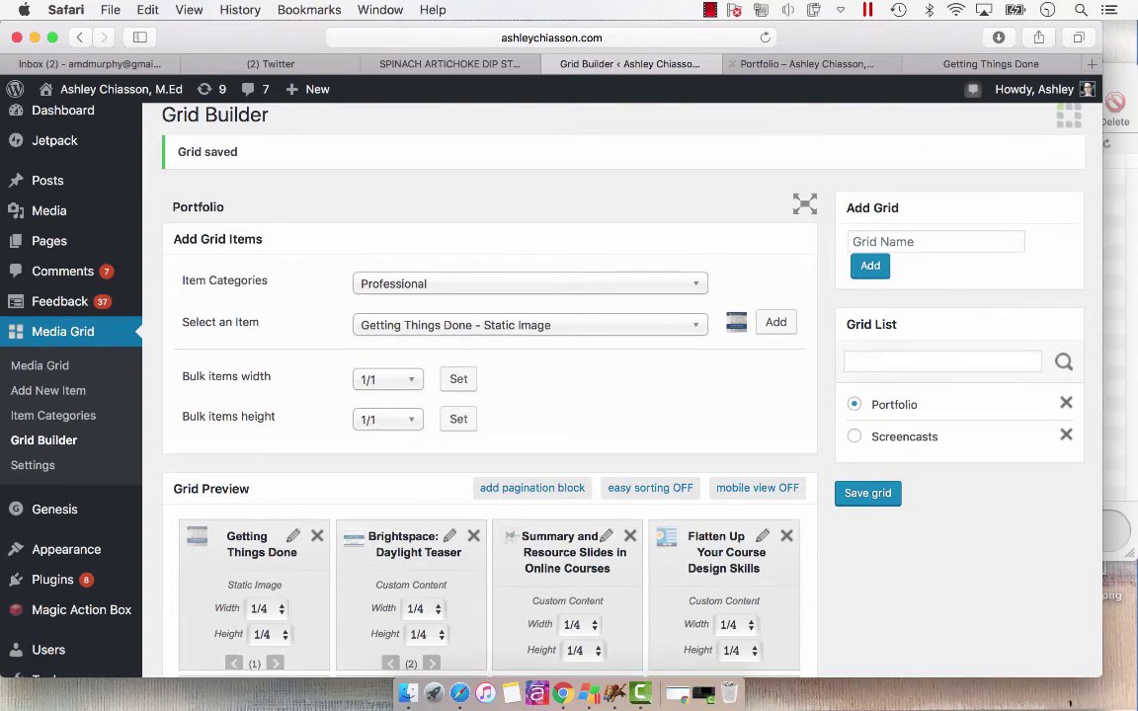
# Reload the live Portfolio page to check the new grid item
pyautogui.hotkey('ctrl', 'Tab')
pyautogui.press('super+r')
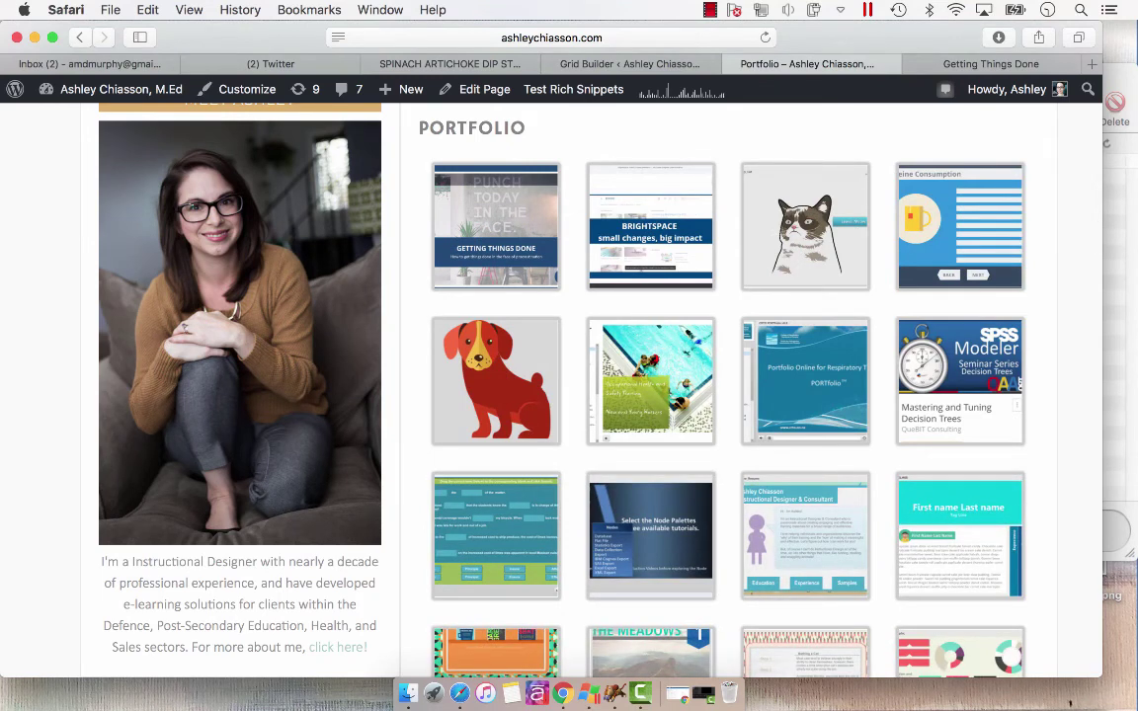
# Change the Getting Things Done item's type to Custom Content with a lightbox content max-width of 900 px, and update the item
pyautogui.click(629, 63)
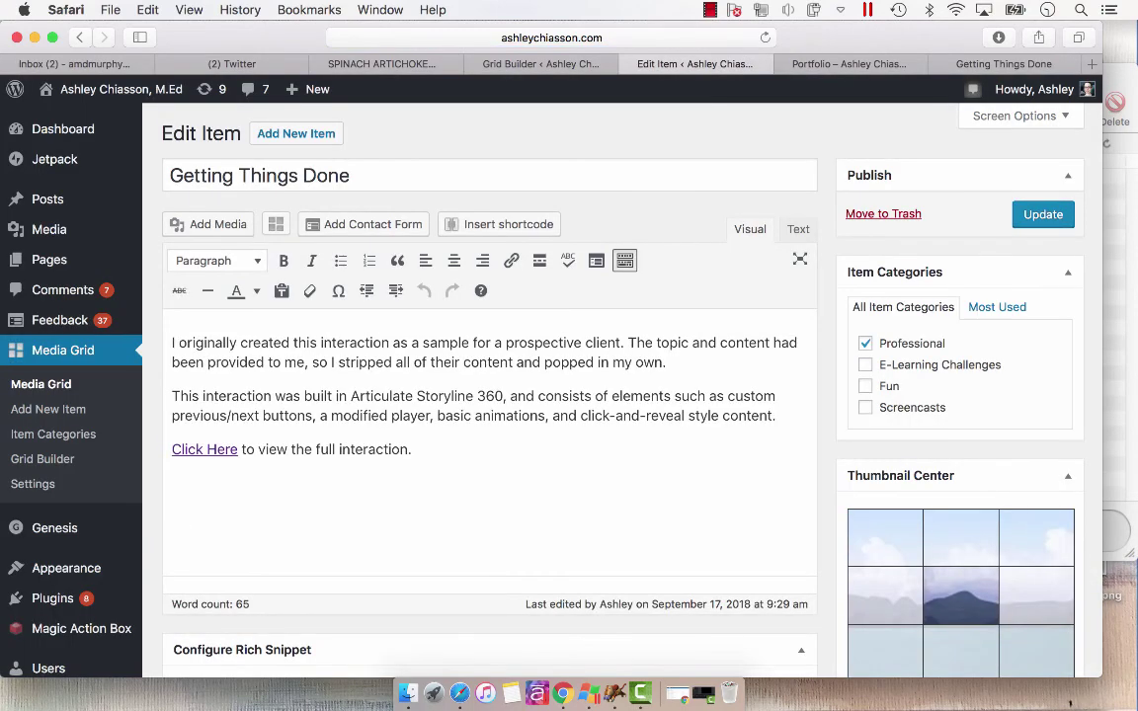
pyautogui.scroll(-5, 622, 389)
pyautogui.click(449, 336)
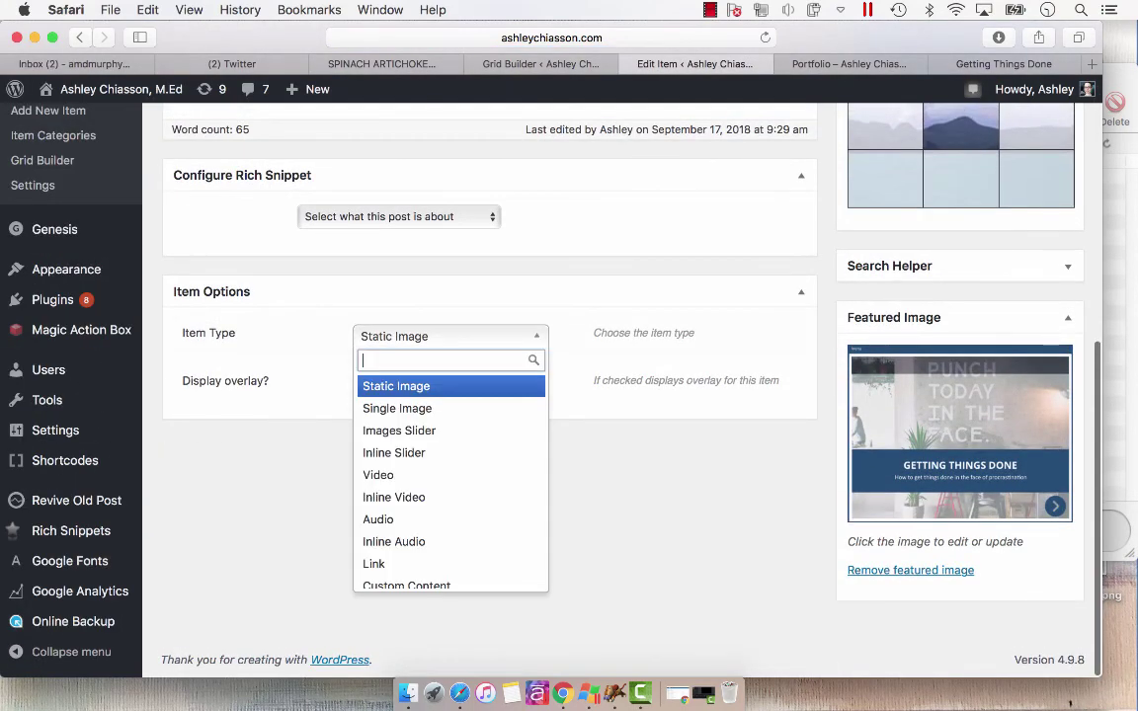
pyautogui.scroll(-3, 449, 533)
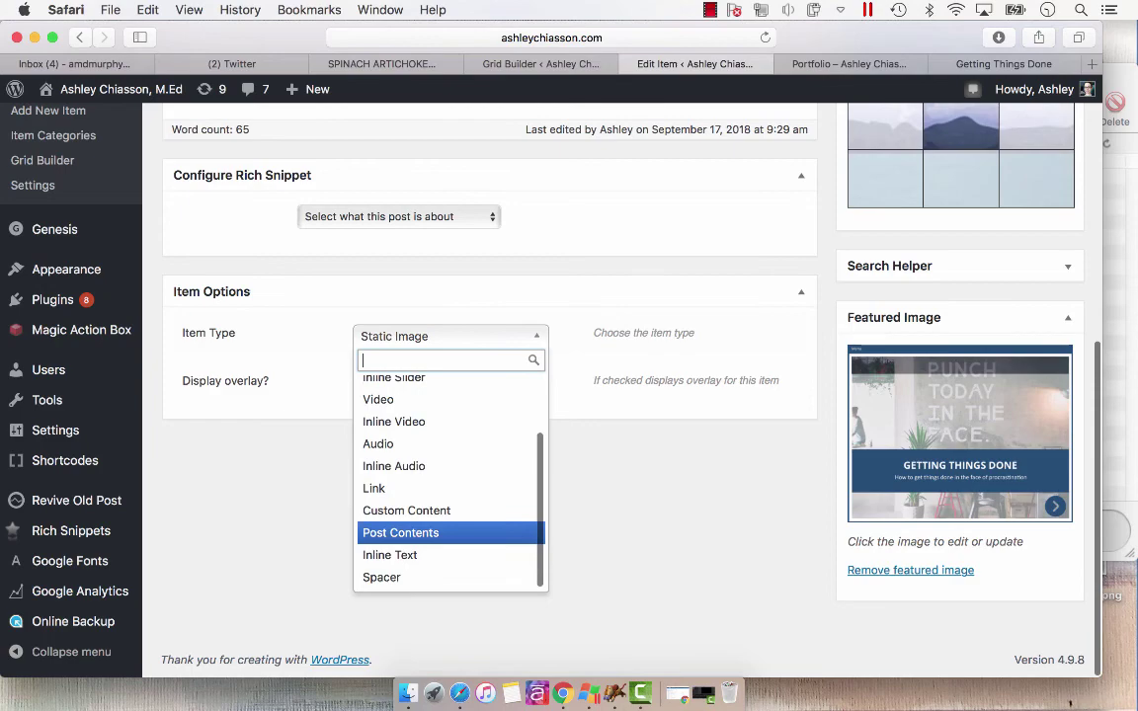
pyautogui.click(434, 510)
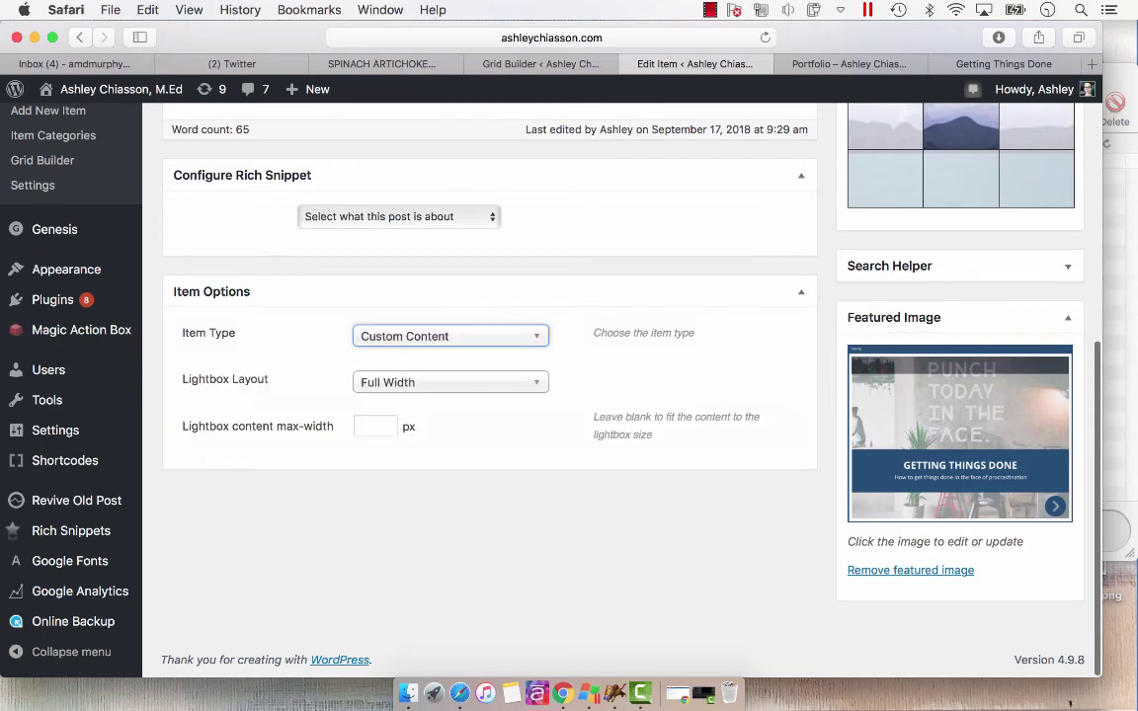
pyautogui.click(376, 426)
pyautogui.write('900')
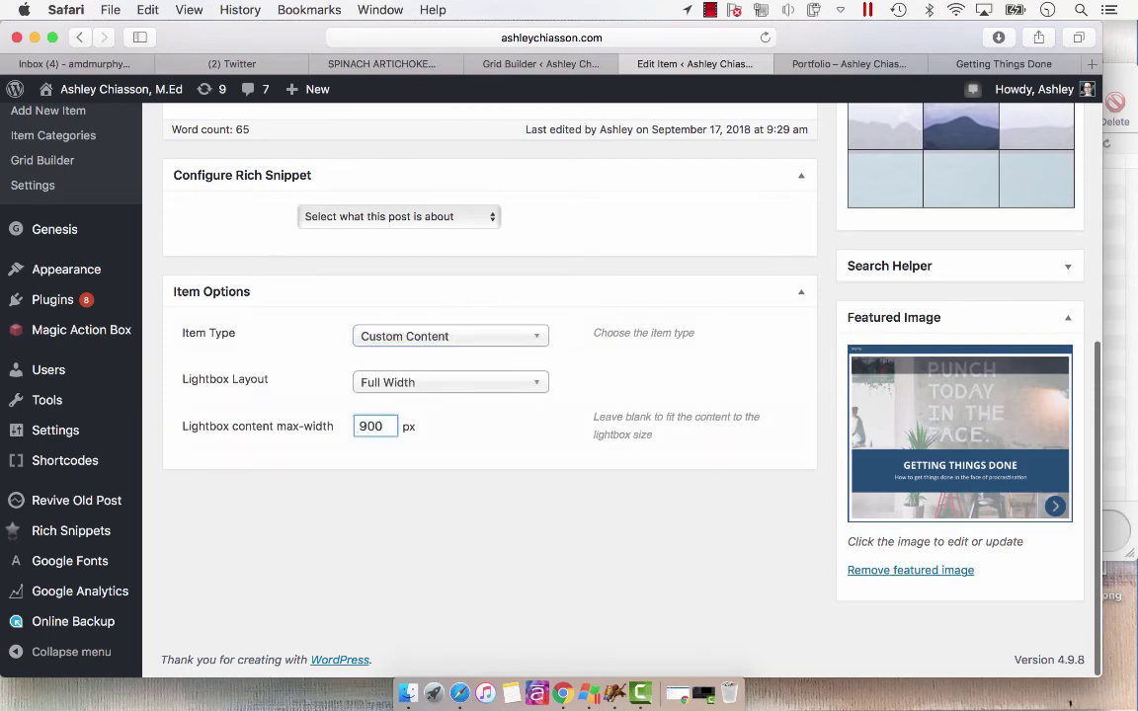
pyautogui.scroll(5, 489, 395)
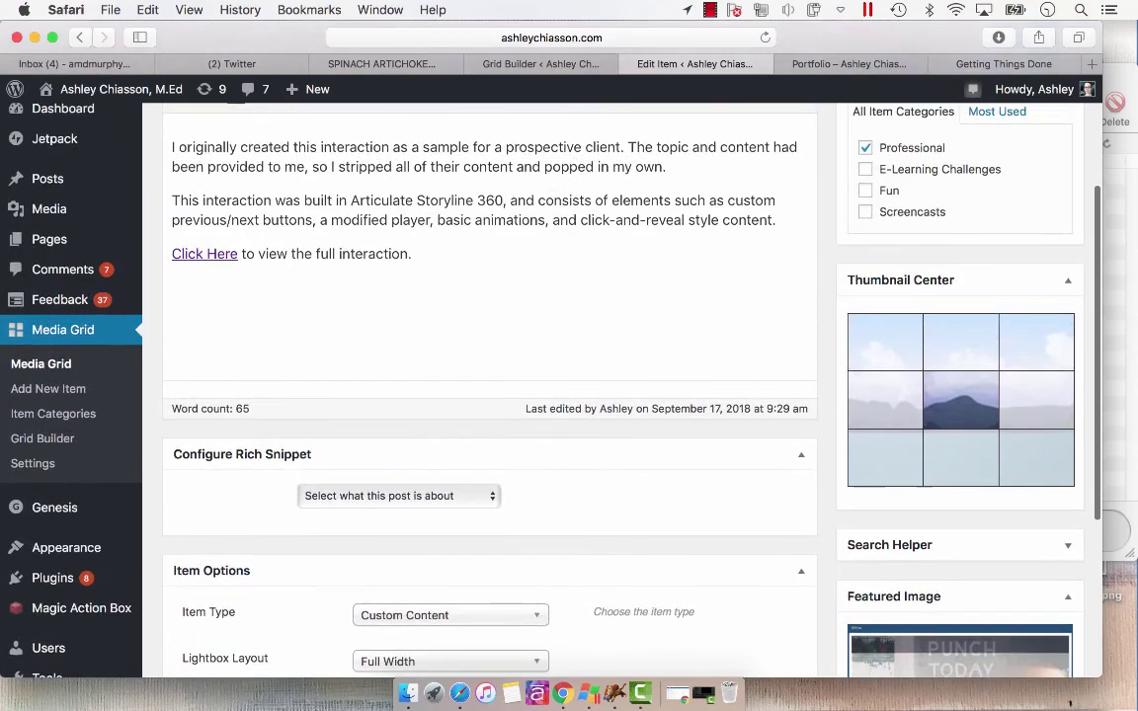
pyautogui.scroll(3, 489, 395)
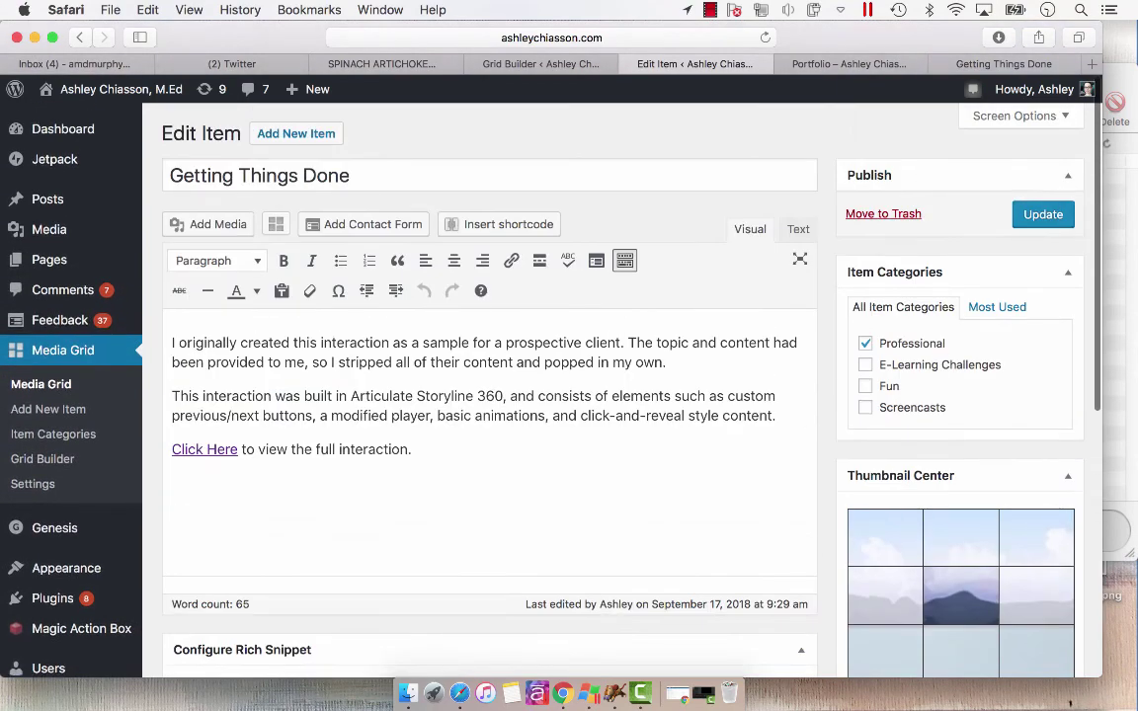
pyautogui.click(1043, 214)
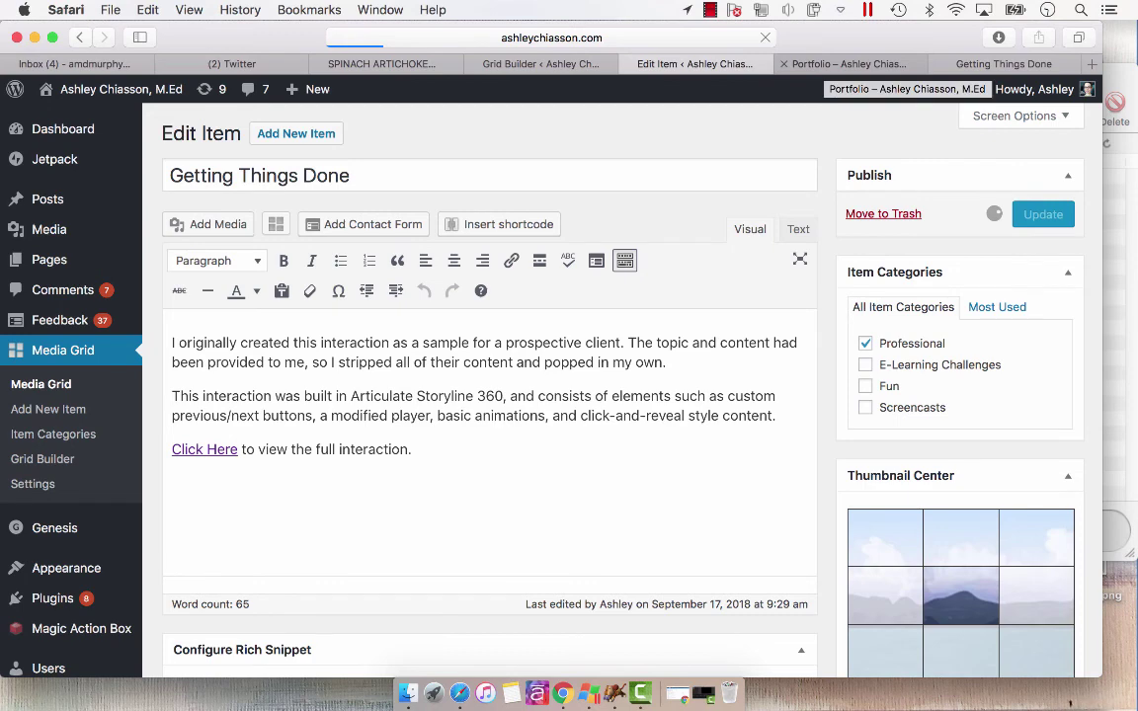
# Open the Getting Things Done item on the live Portfolio page and follow its "Click Here" link to test the interaction
pyautogui.click(859, 65)
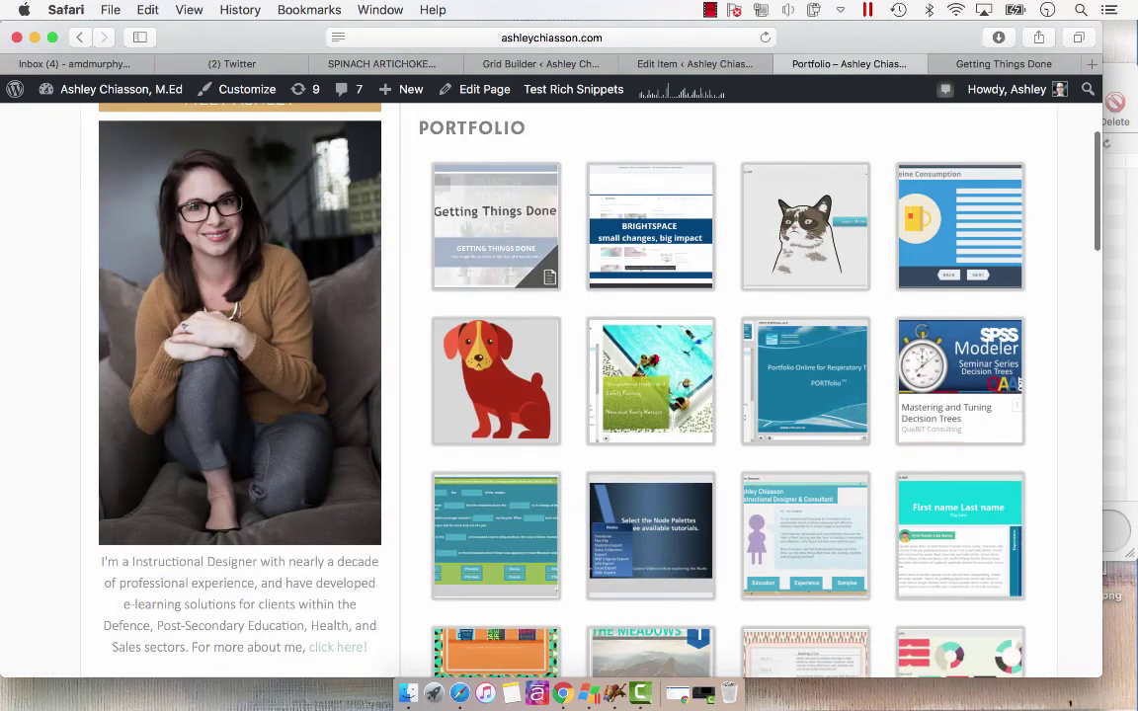
pyautogui.click(496, 227)
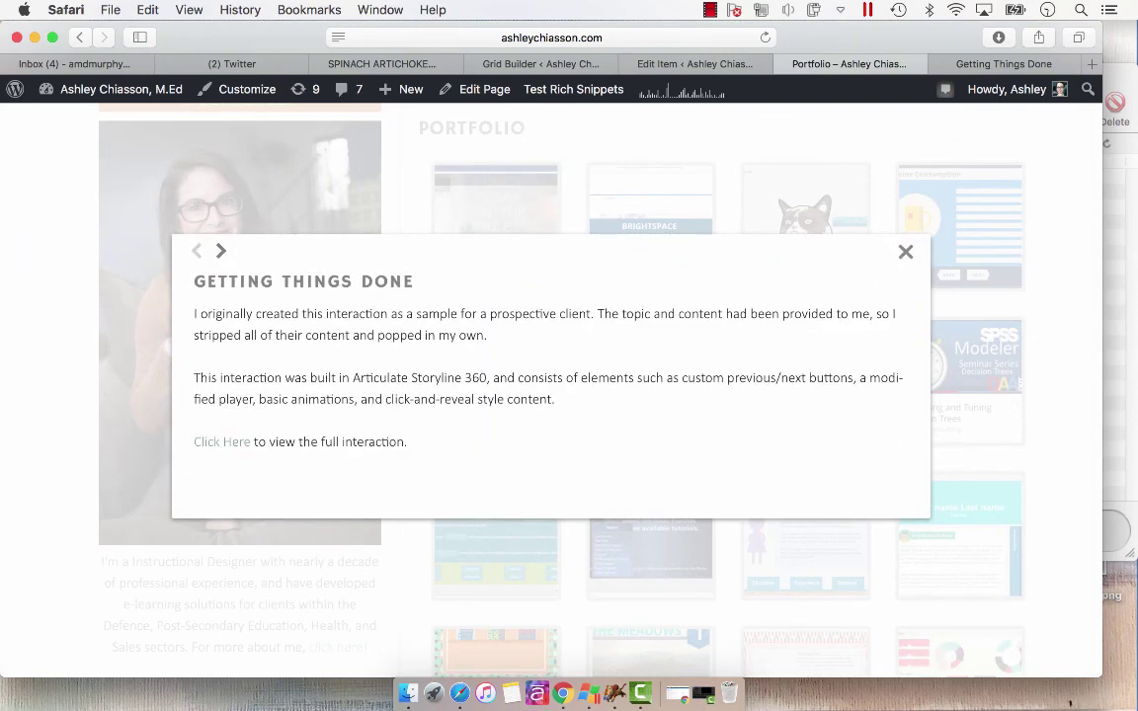
pyautogui.click(222, 443)
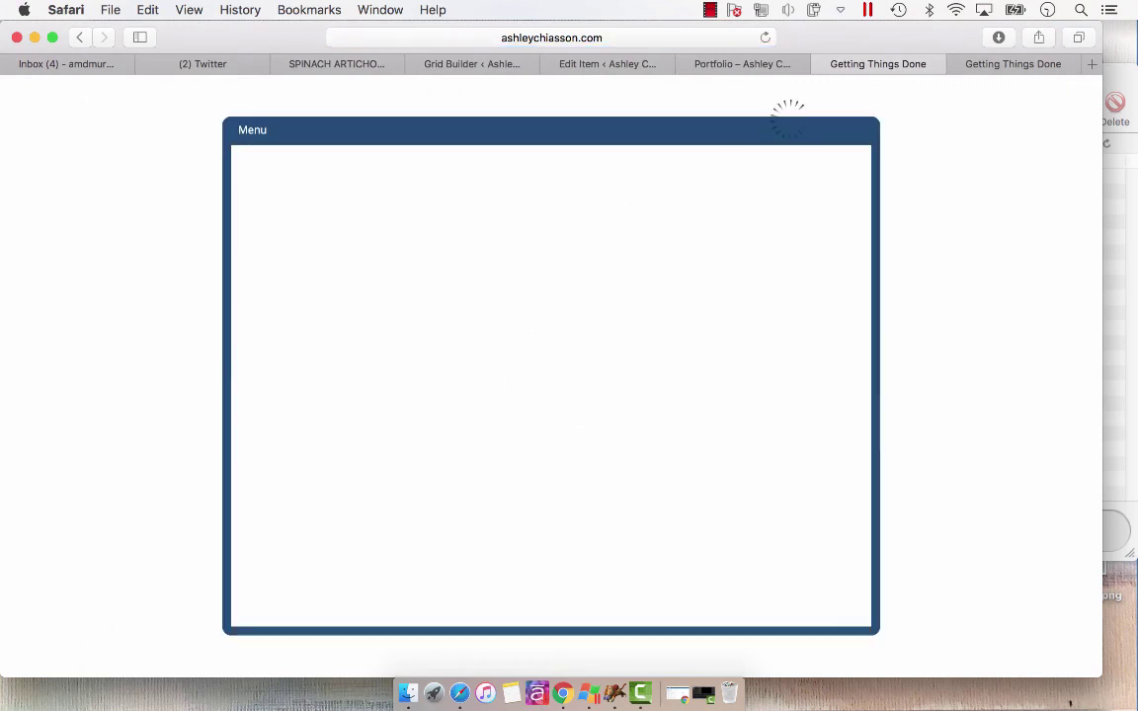